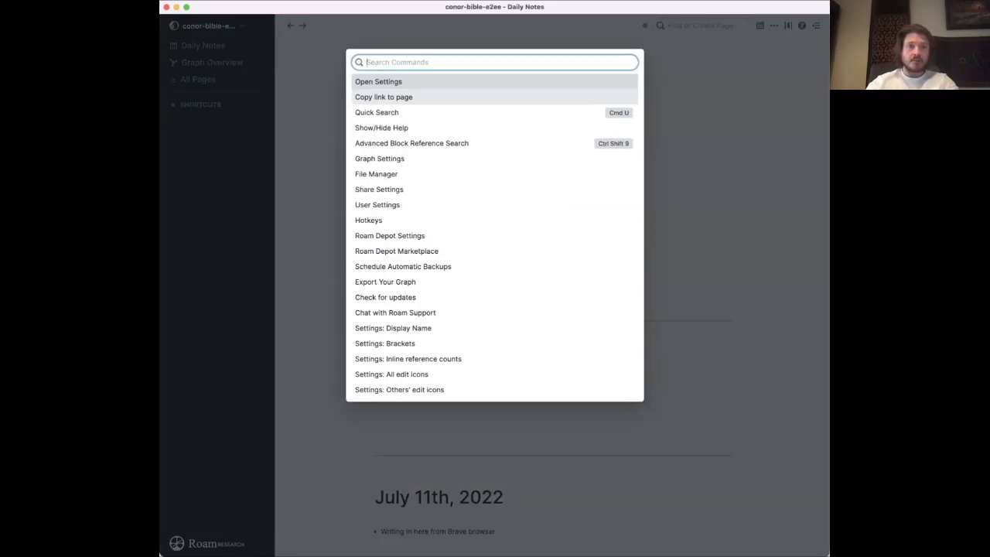
- Open the Roam Depot Marketplace and look at the Query Builder extension's details
text(roam)
key(Down)
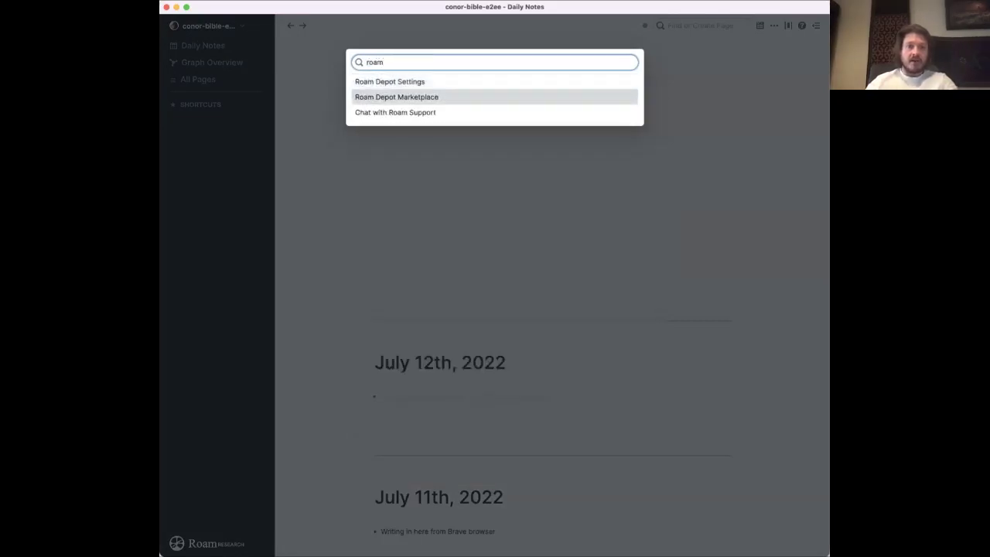
key(Return)
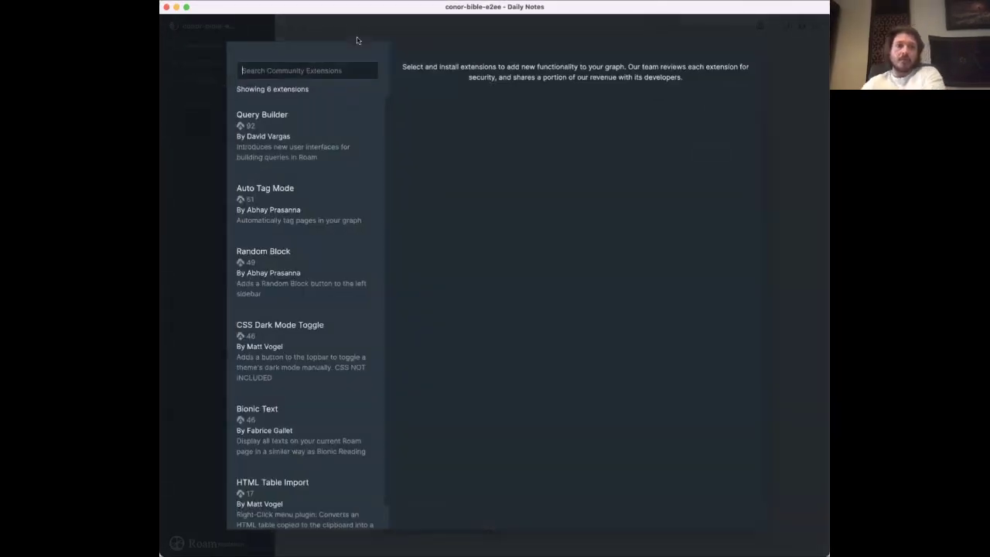
scroll(338, 403, down, 1)
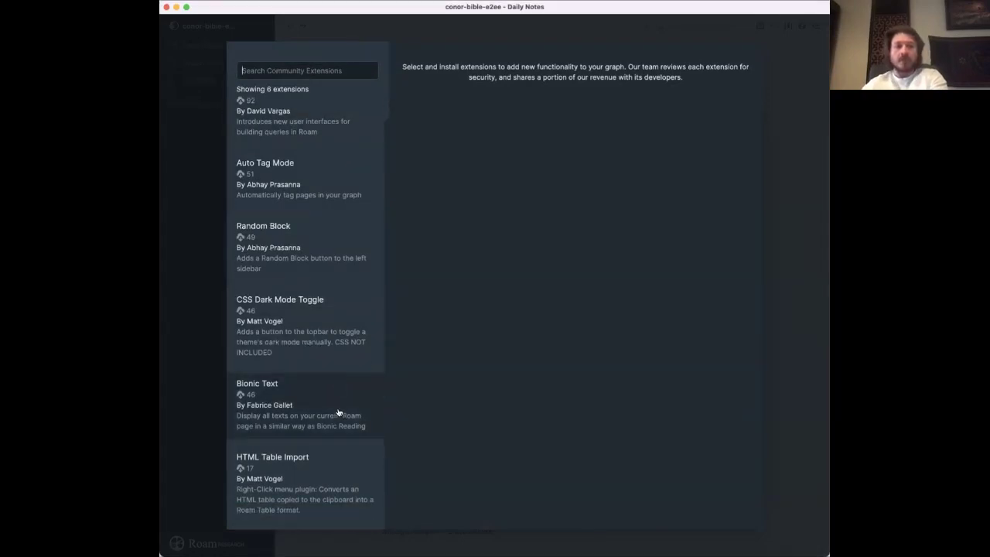
click(333, 130)
scroll(333, 131, up, 1)
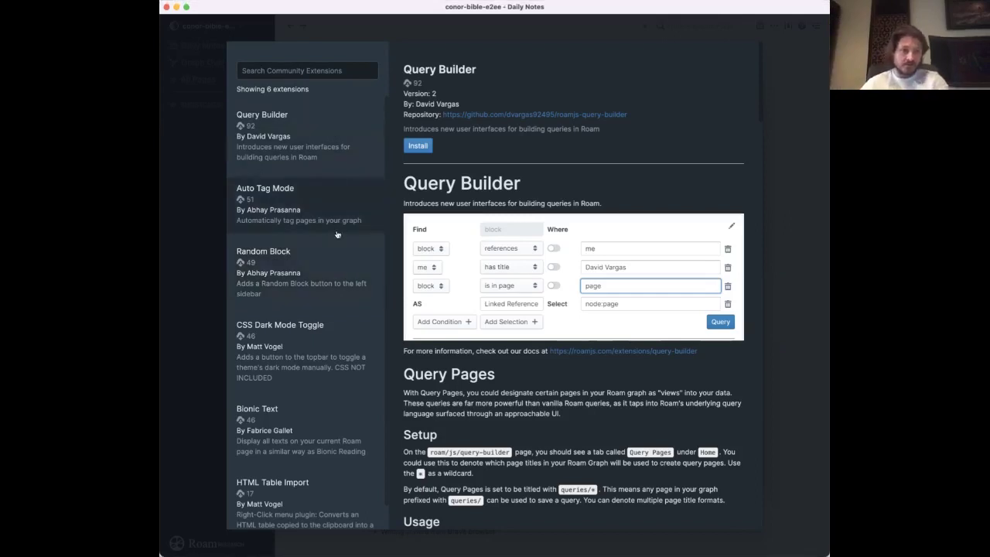
- Install the Random Block and Auto Tag Mode extensions from the marketplace
scroll(338, 236, down, 2)
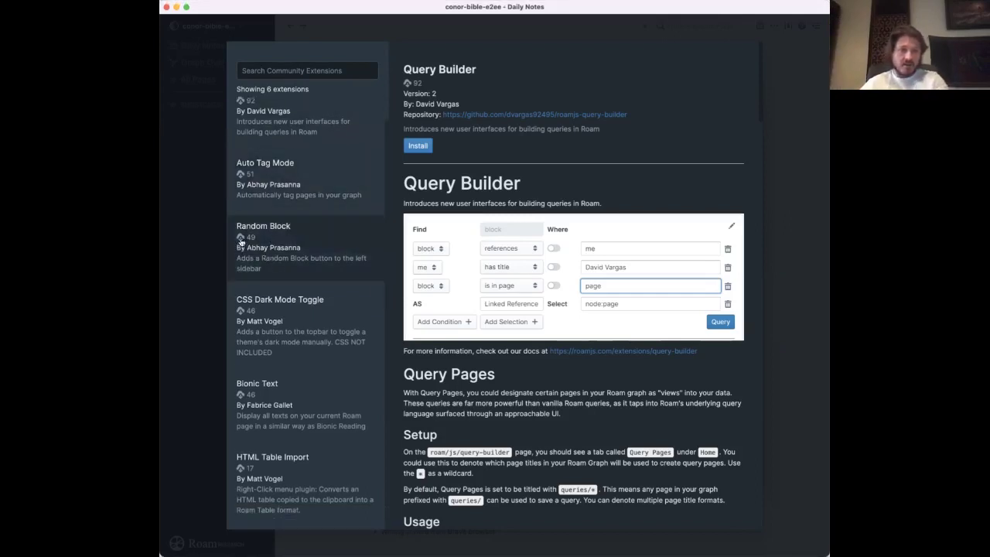
click(243, 246)
click(418, 147)
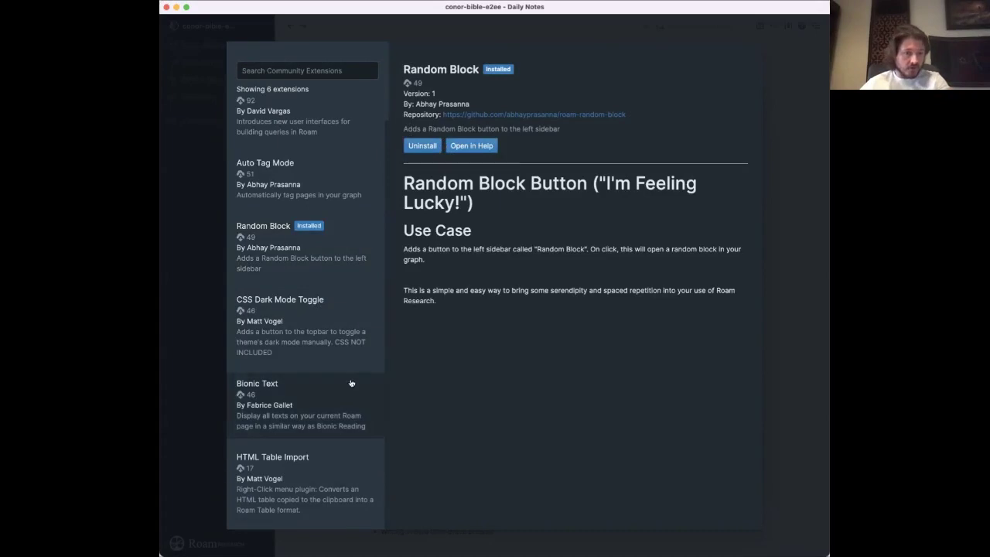
scroll(347, 321, up, 1)
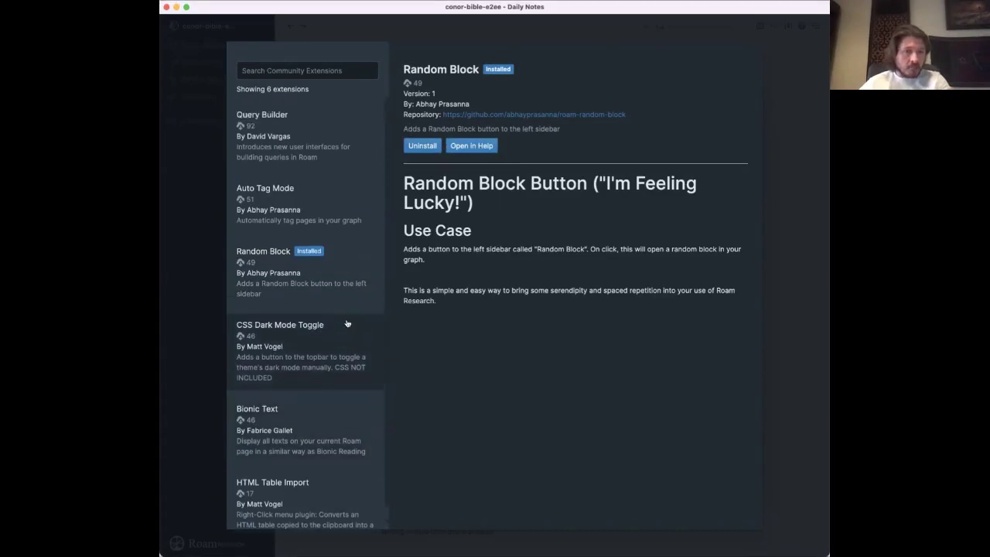
click(329, 200)
click(417, 146)
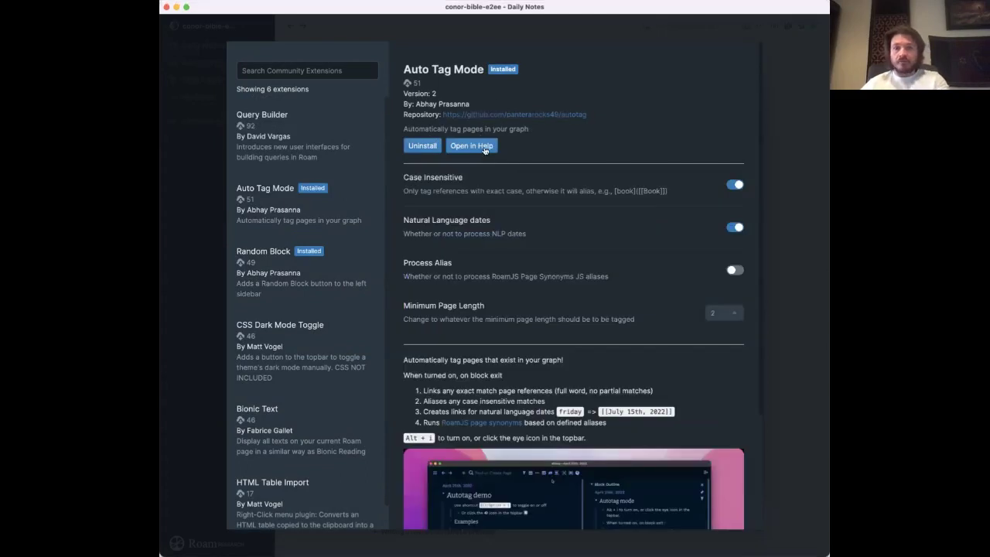
- Open Auto Tag Mode's help, move and resize it, then jump to a random block
click(484, 147)
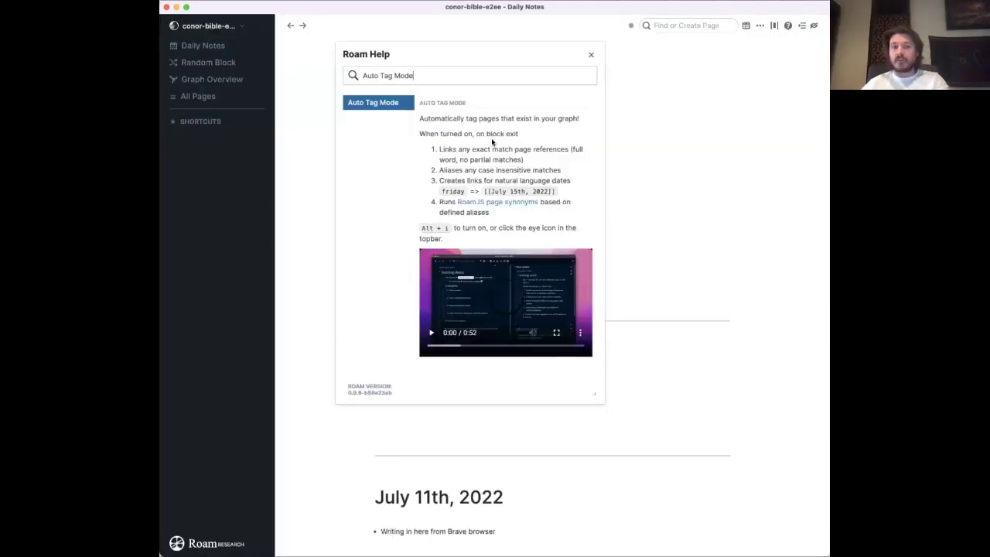
drag(473, 45, 674, 91)
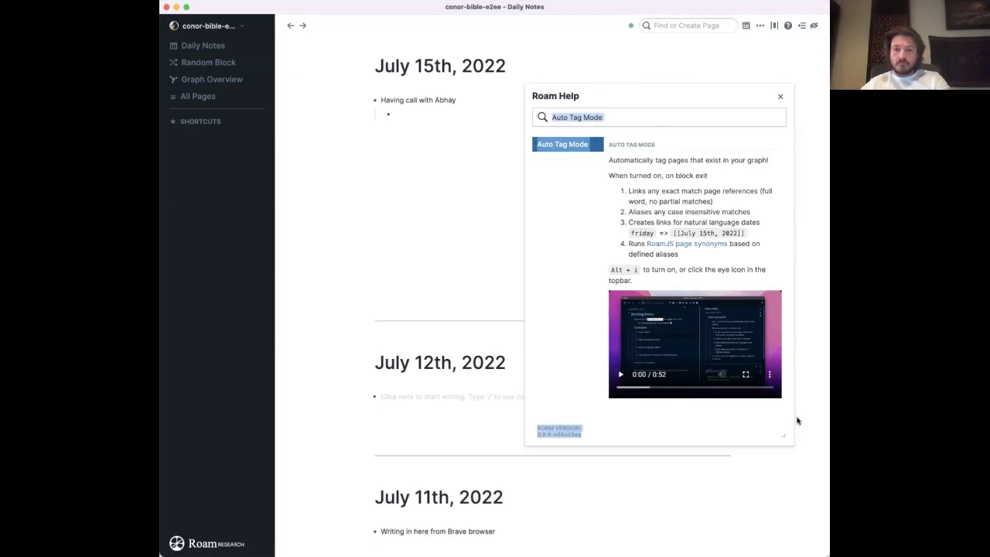
drag(784, 435, 781, 437)
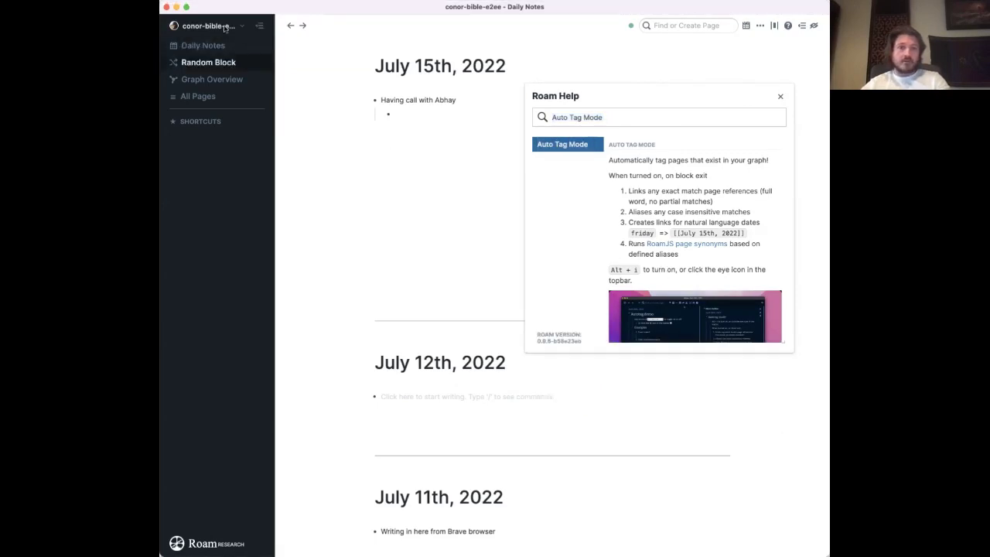
click(219, 64)
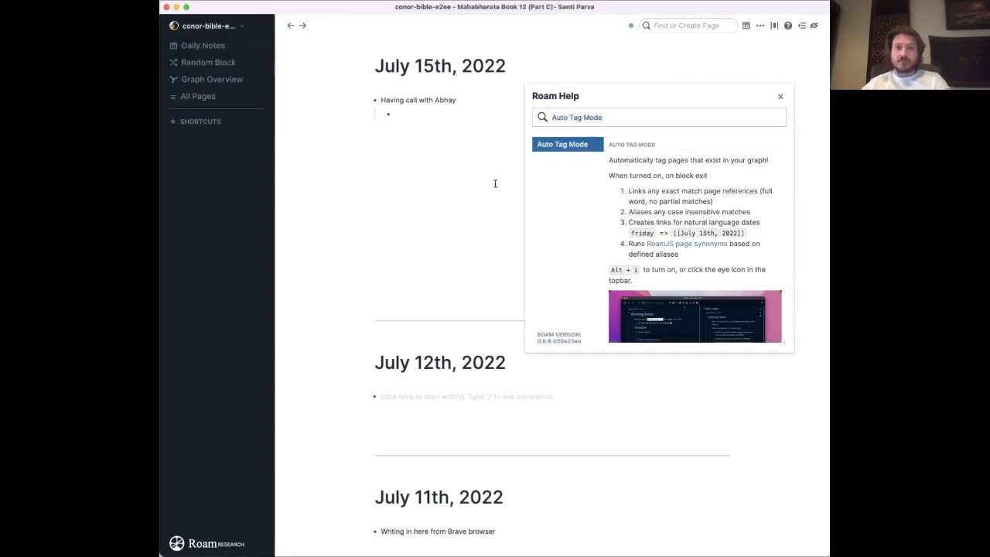
- Close the Auto Tag Mode help and open the Bhishma passage block in the right sidebar
drag(427, 98, 477, 159)
click(421, 184)
click(455, 155)
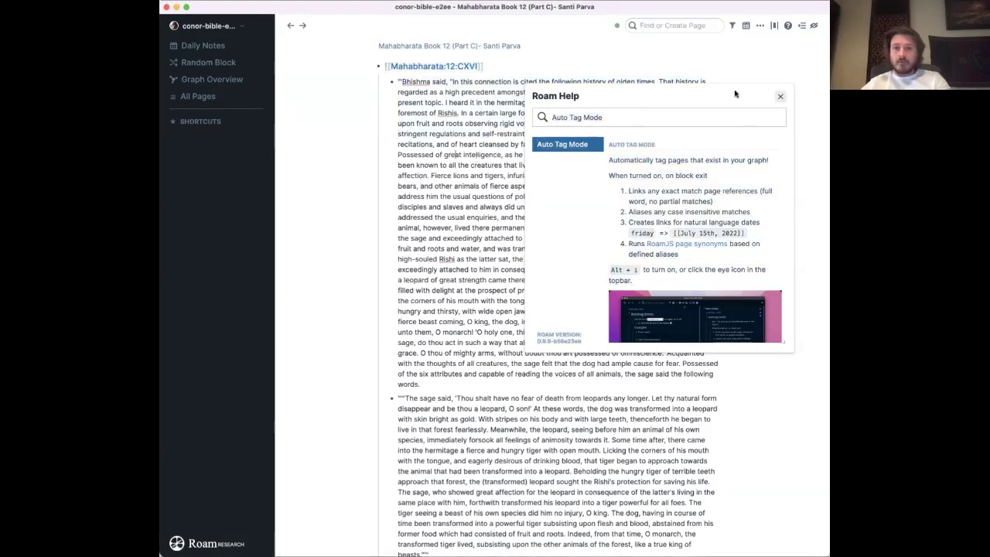
click(781, 95)
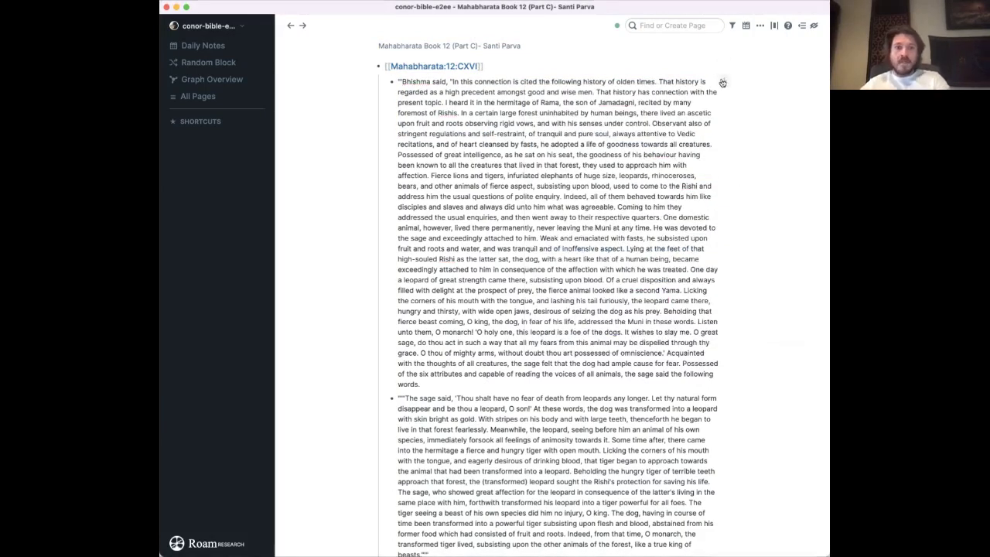
key(super+backslash)
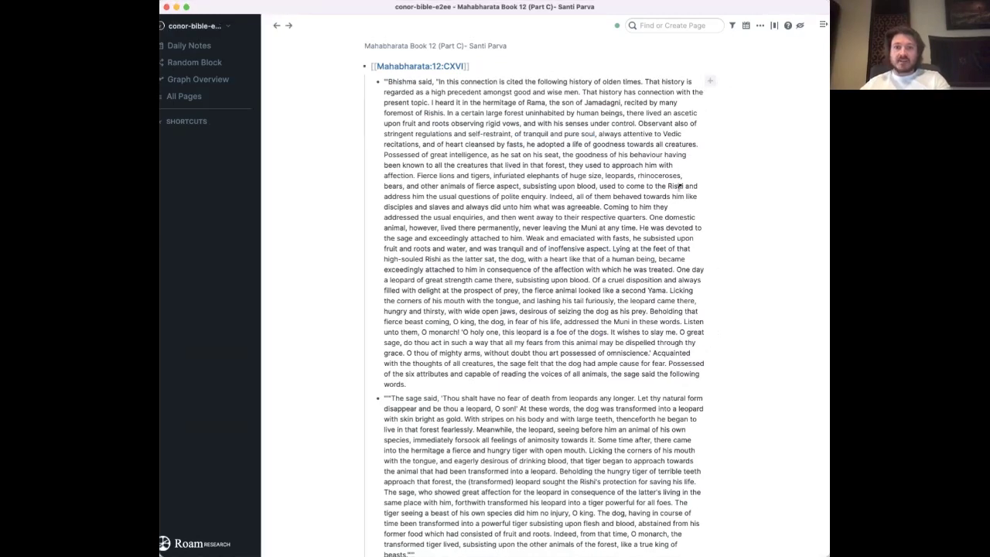
key(super+slash)
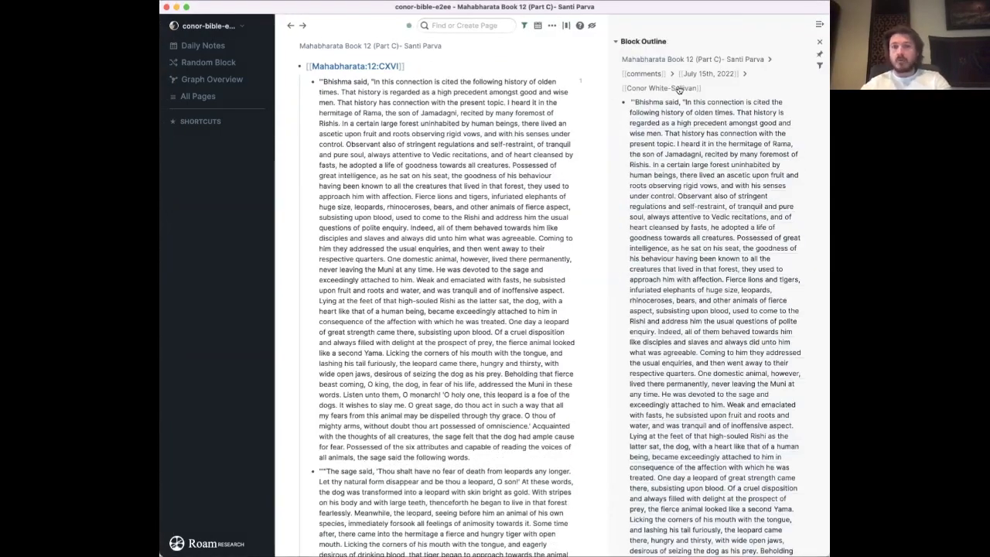
- Briefly view the user settings, close them, and scroll through the passage
key(super+p)
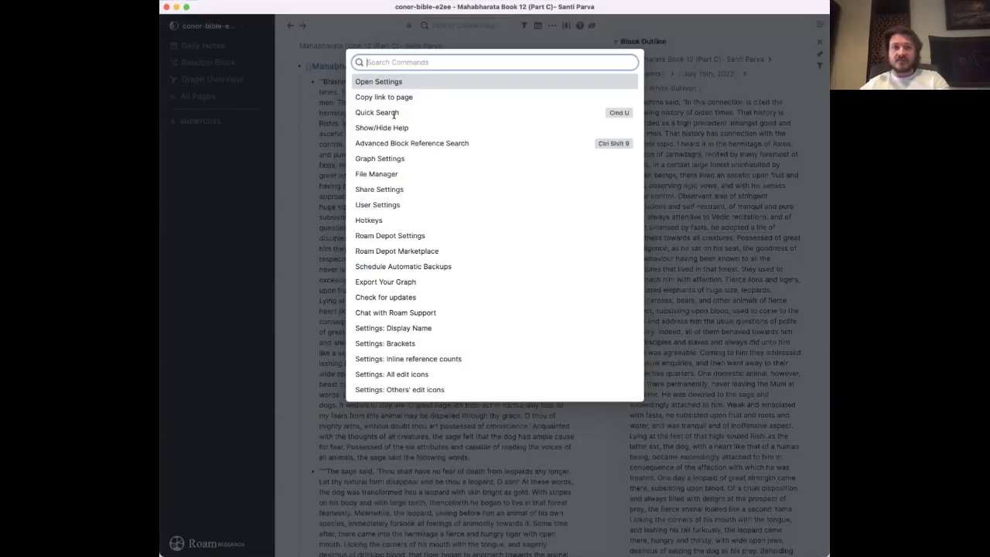
key(Return)
click(282, 123)
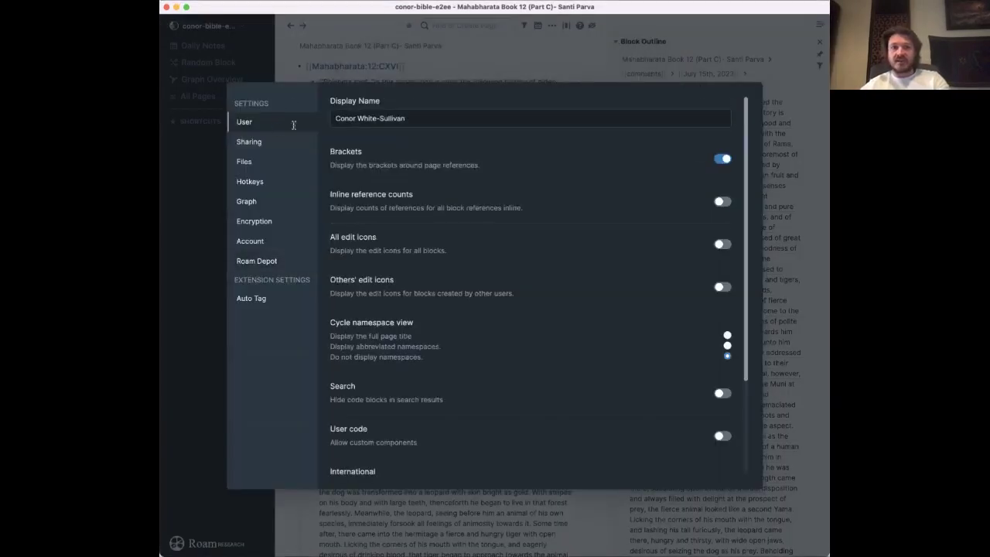
click(579, 70)
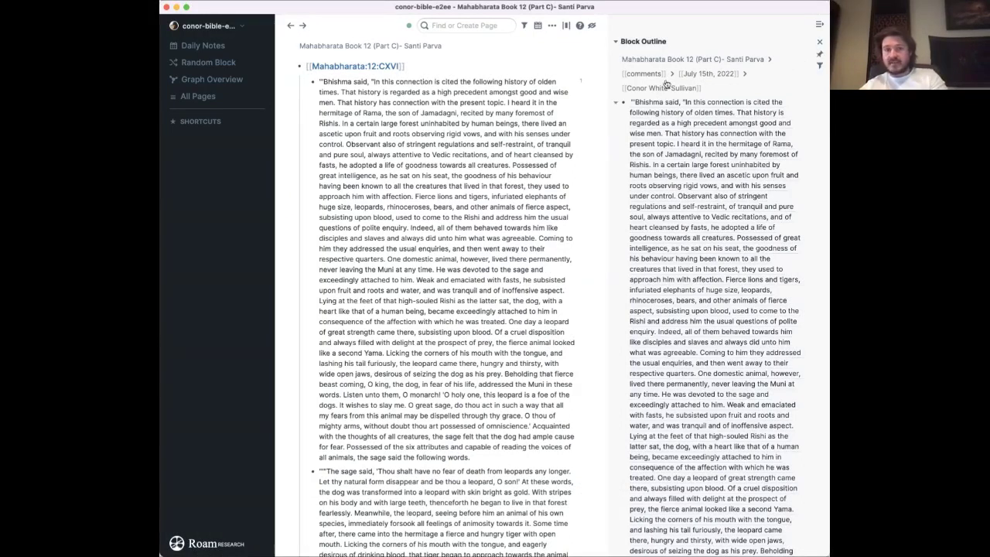
scroll(692, 294, down, 5)
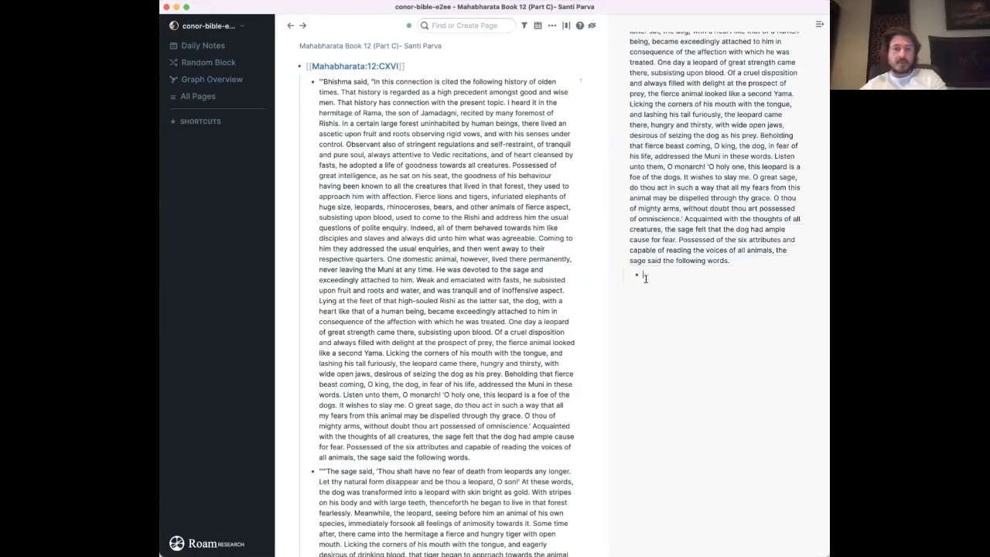
scroll(522, 290, down, 1)
scroll(519, 294, down, 1)
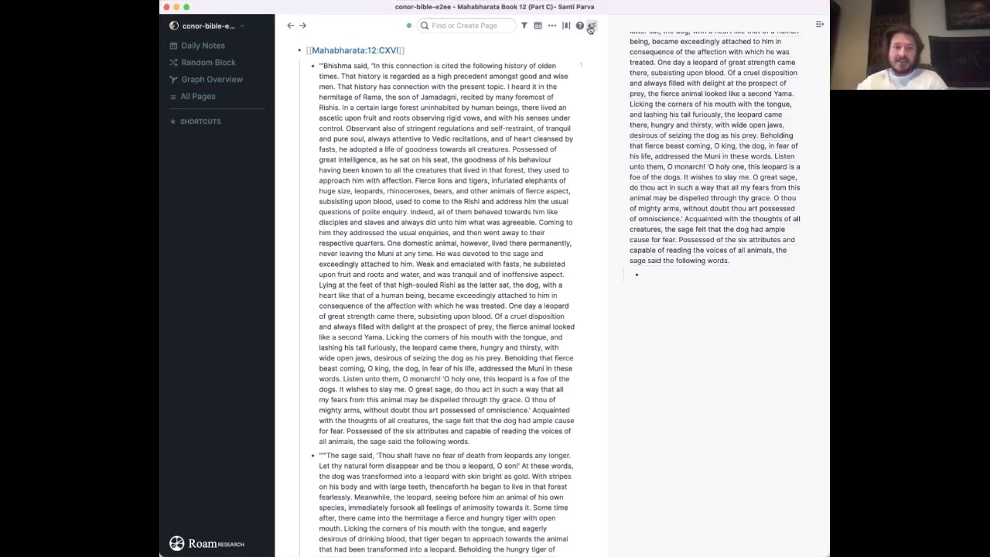
key(super+p)
text(ex)
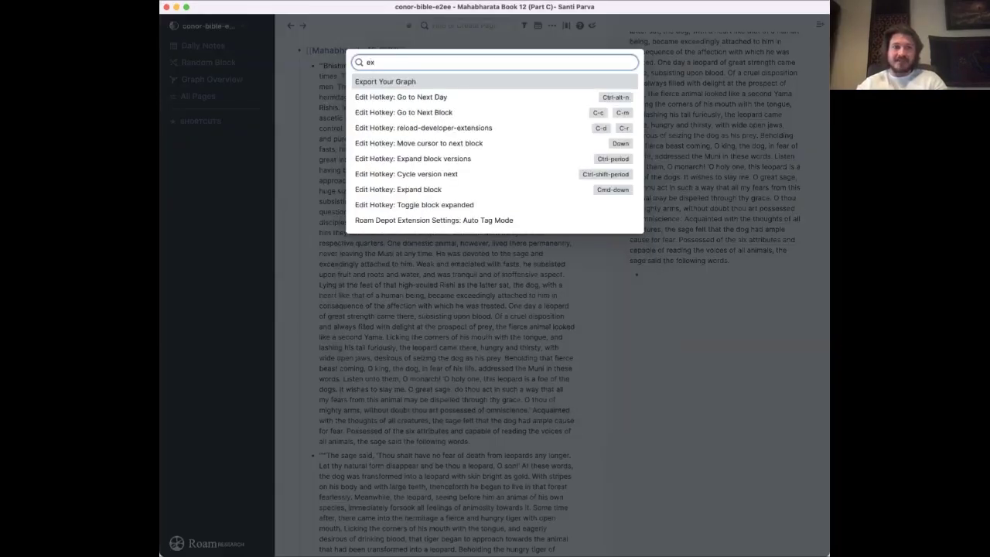
key(BackSpace)
key(BackSpace)
text(roam)
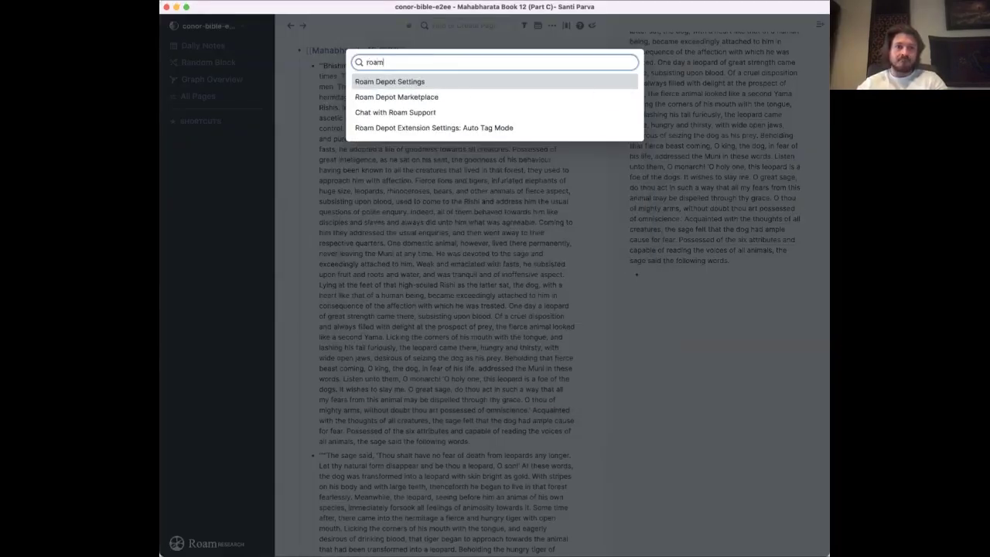
key(Return)
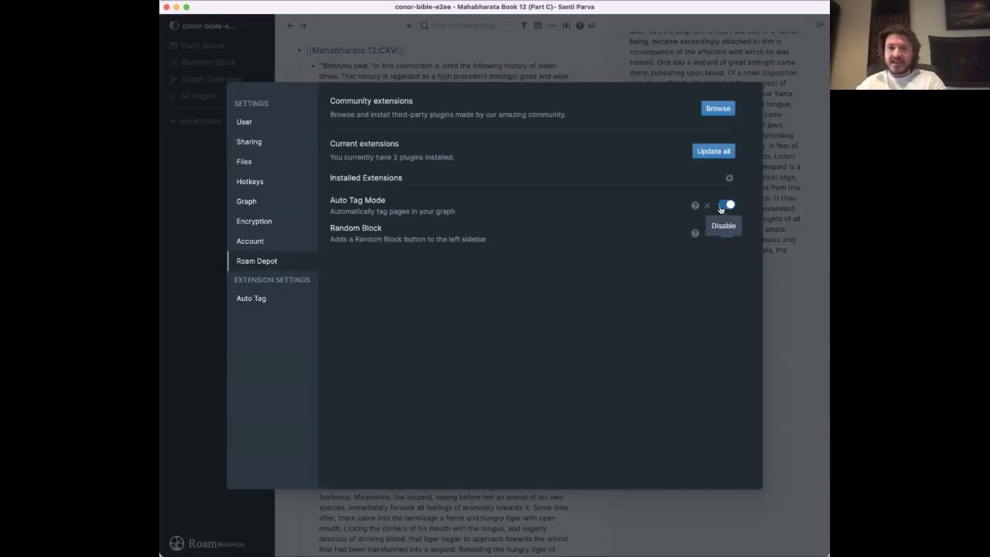
click(724, 205)
click(723, 206)
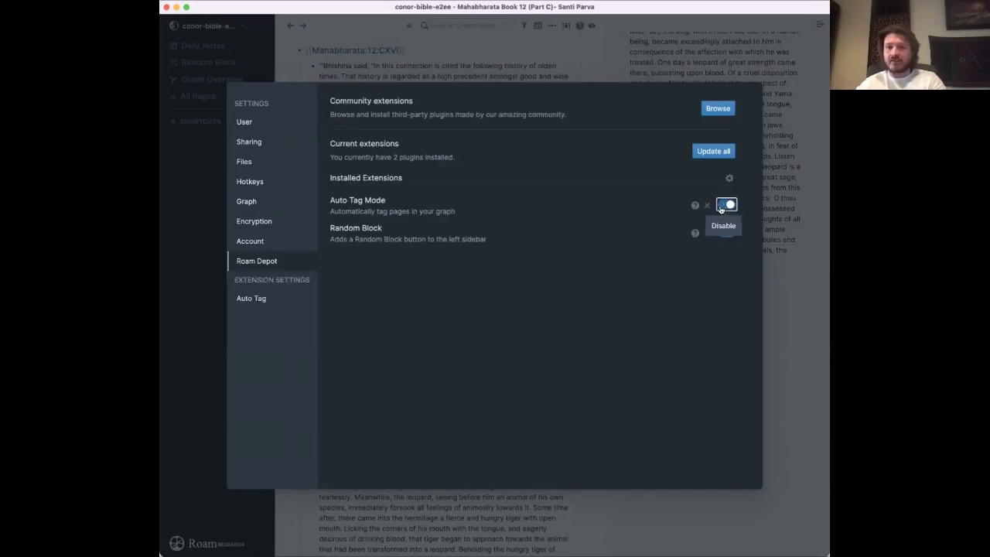
click(520, 55)
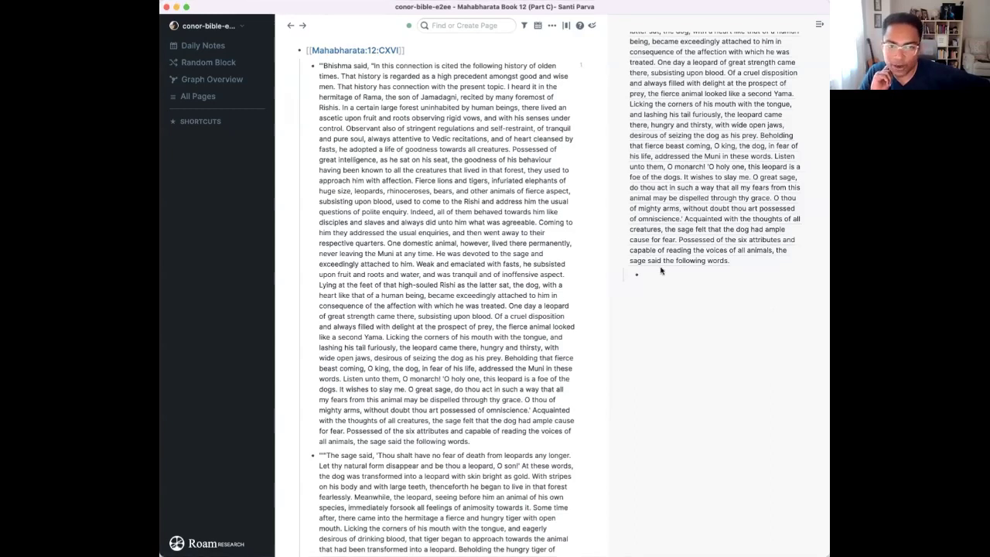
- Open the July 15th, 2022 page in the right sidebar
click(675, 286)
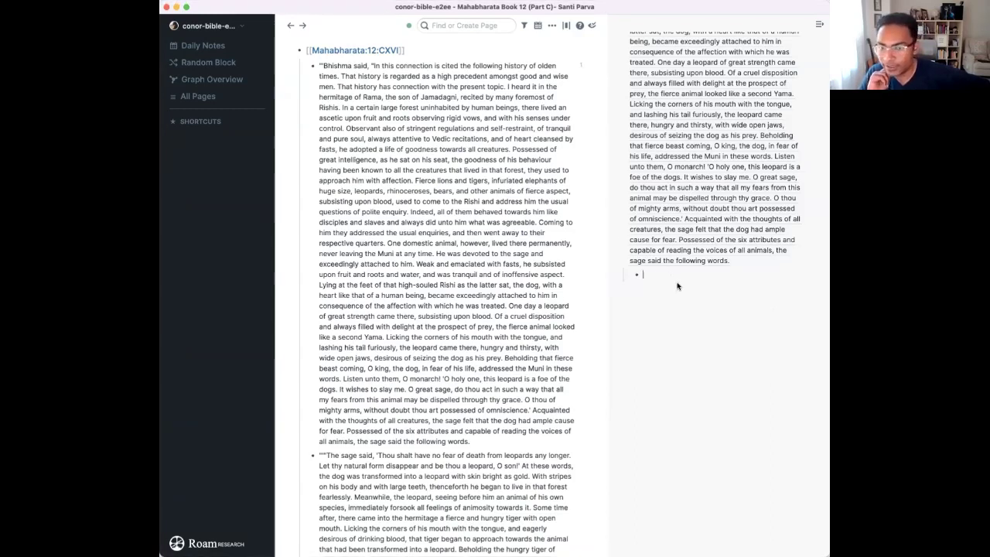
key(ctrl+v)
shift+click(677, 279)
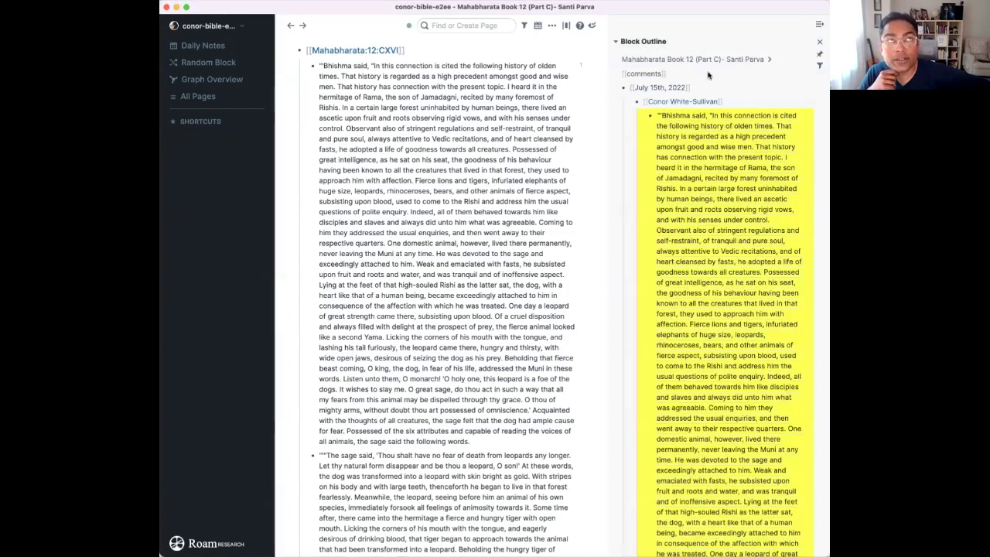
key(Escape)
shift+click(678, 86)
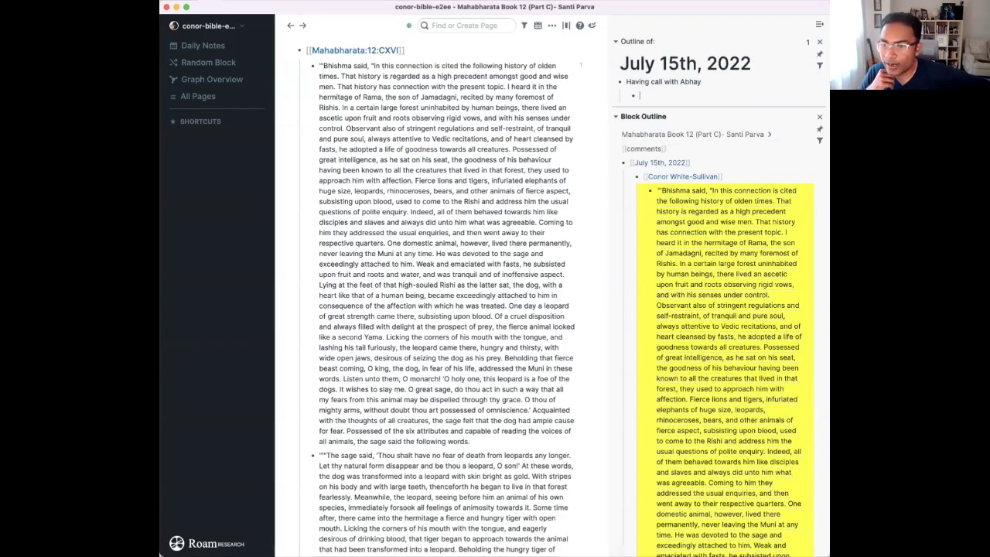
- Add the TODO 'Excluding refs from the autolinker' on the July 15th page
text(NOtes -)
key(BackSpace)
key(BackSpace)
key(BackSpace)
key(BackSpace)
key(BackSpace)
key(BackSpace)
key(BackSpace)
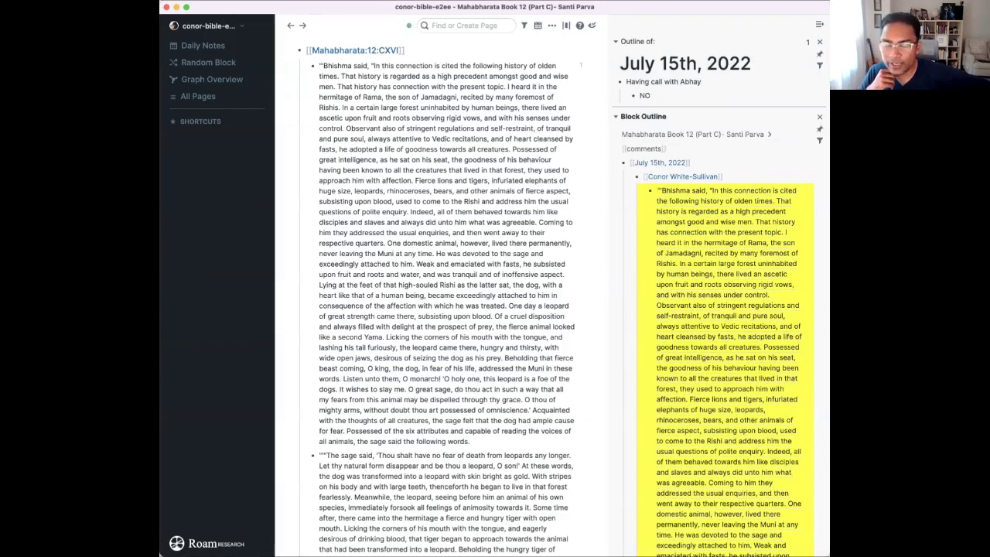
key(BackSpace)
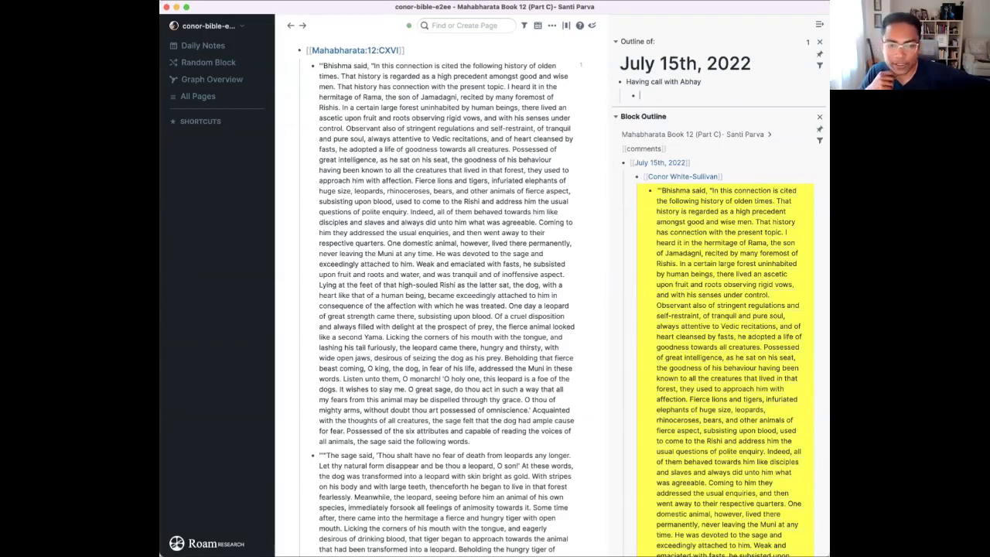
key(ctrl+Return)
text(Exc)
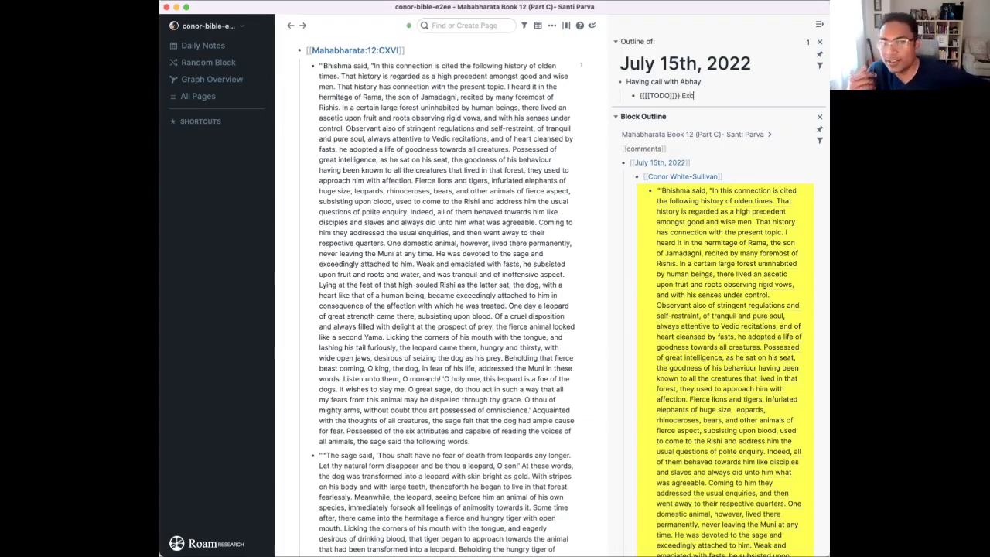
text(luding refer)
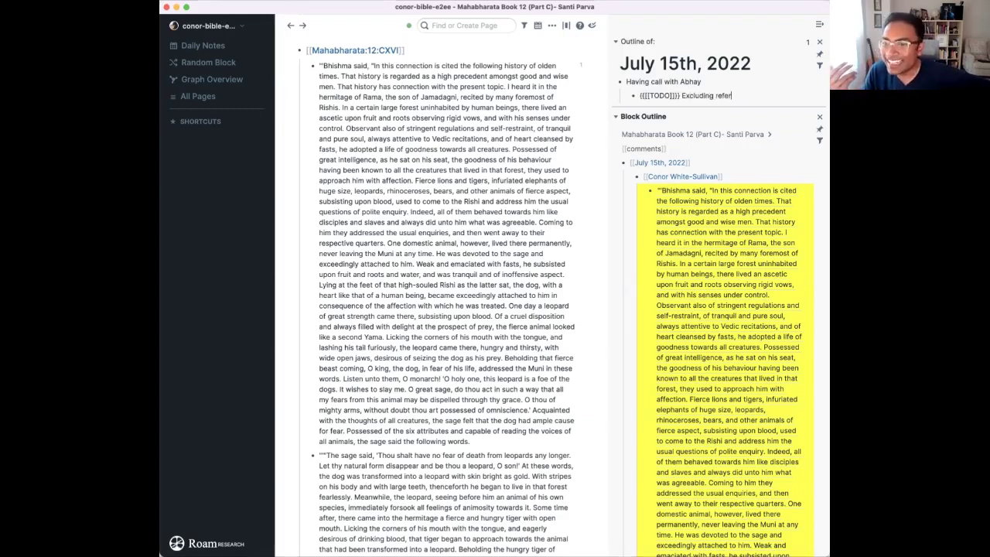
text(enced)
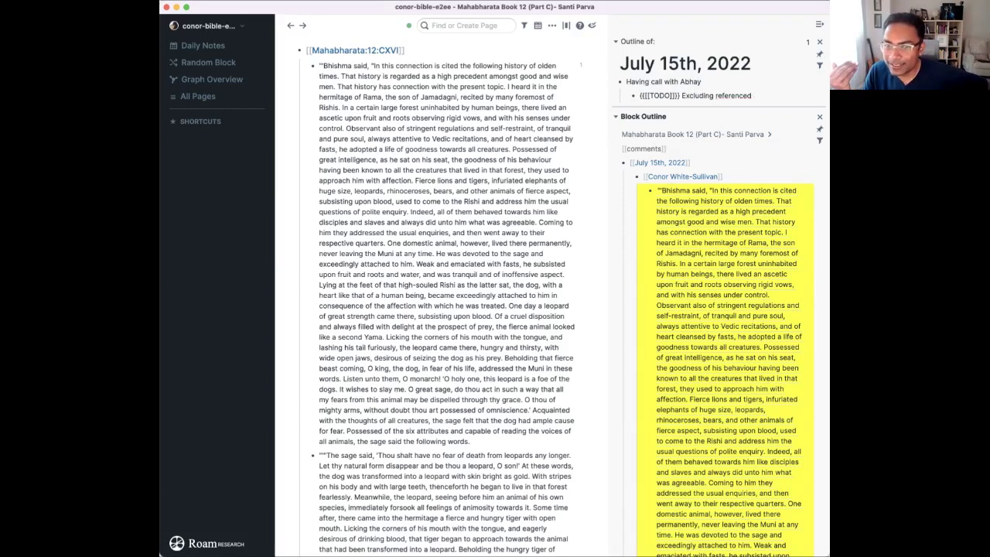
key(BackSpace)
key(BackSpace)
key(BackSpace)
key(BackSpace)
key(BackSpace)
key(BackSpace)
key(BackSpace)
key(BackSpace)
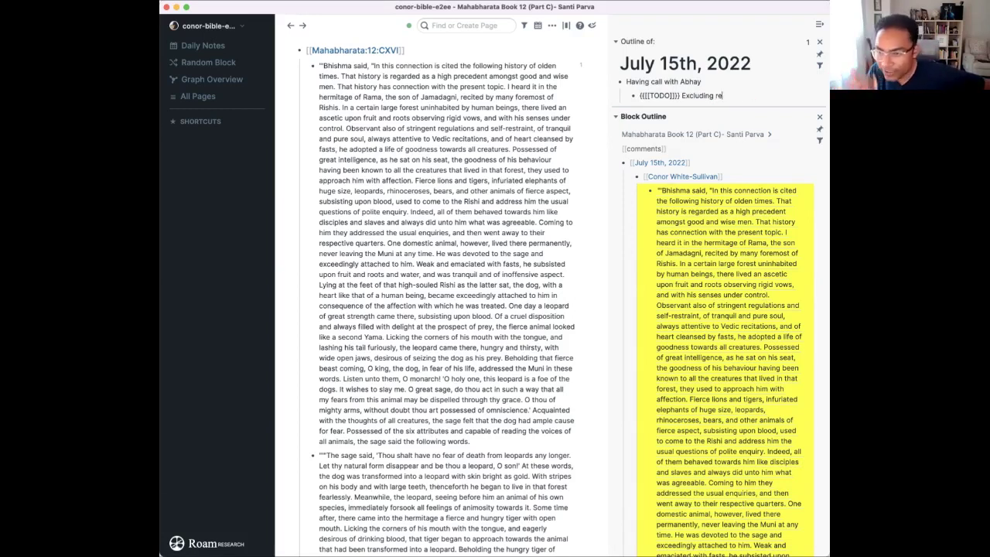
text(fs from)
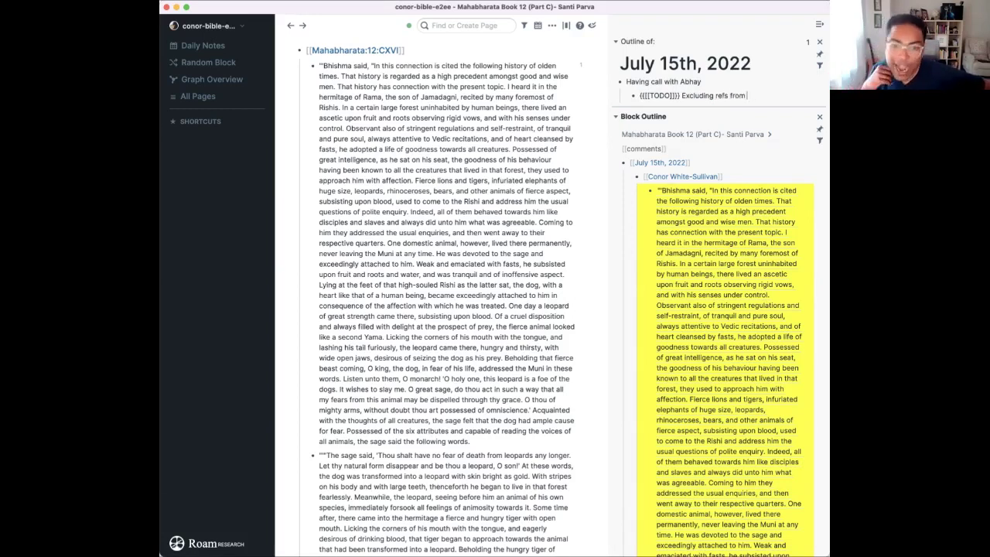
text( the autolinker)
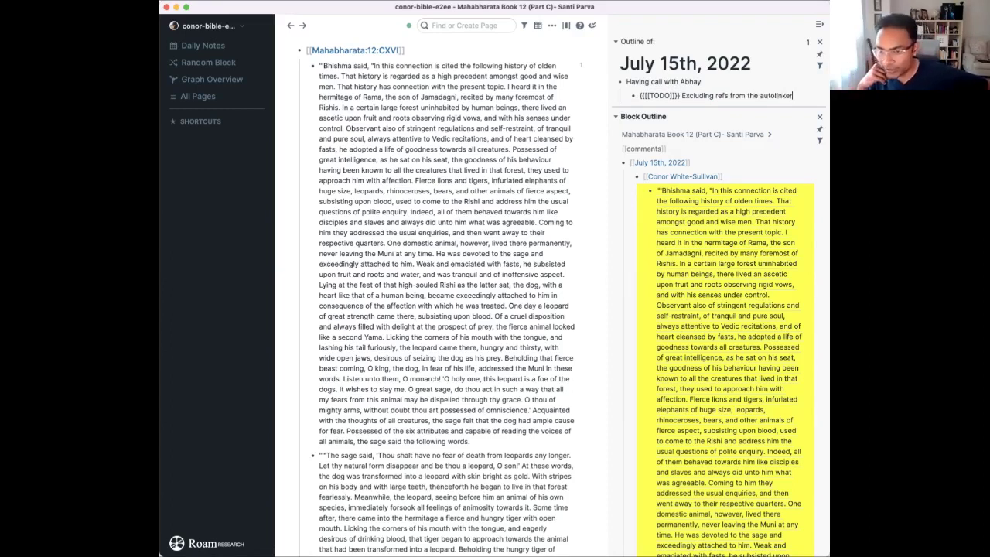
key(Escape)
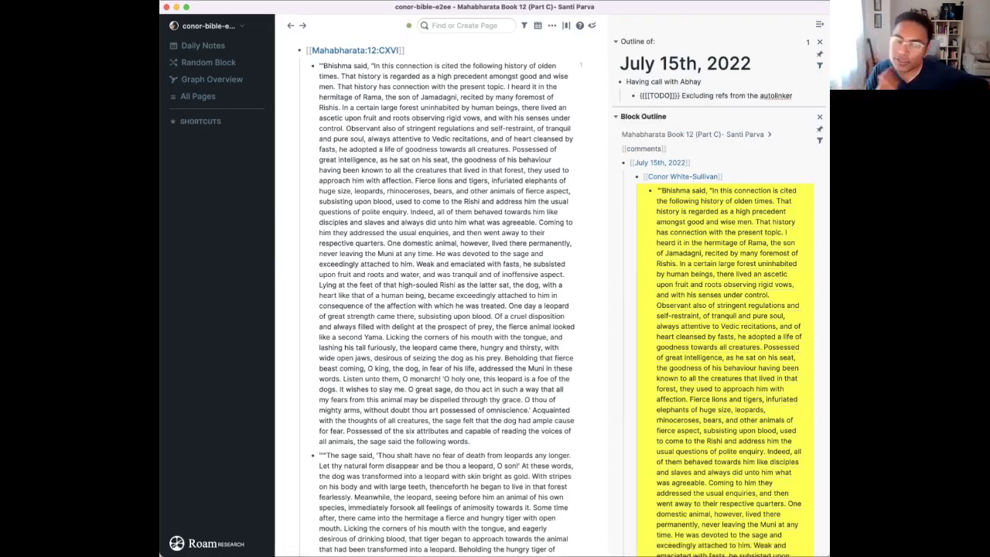
click(702, 81)
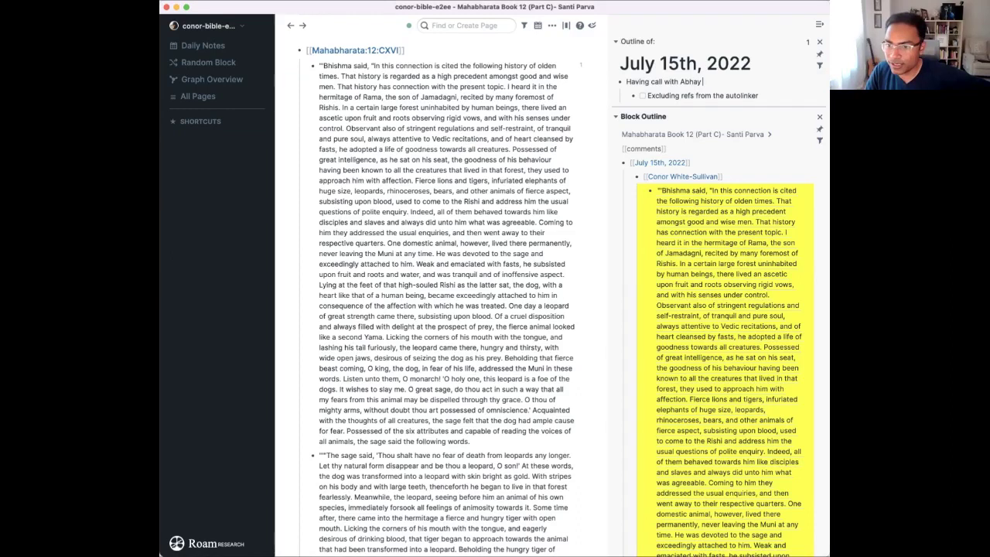
- Nest an [[autotag-exclude]] link under the autolinker TODO and open that page in the sidebar
key(Down)
key(Return)
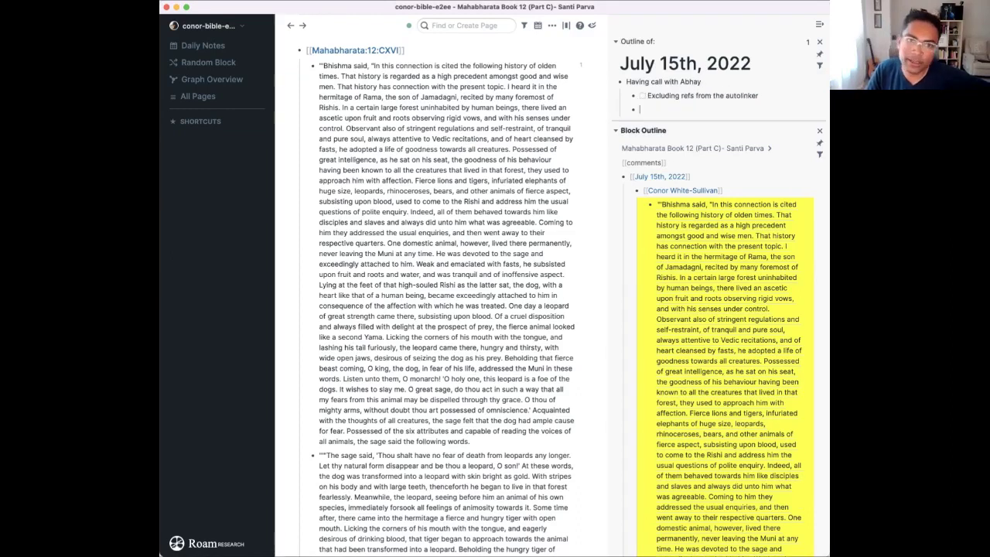
key(Tab)
text([[auto)
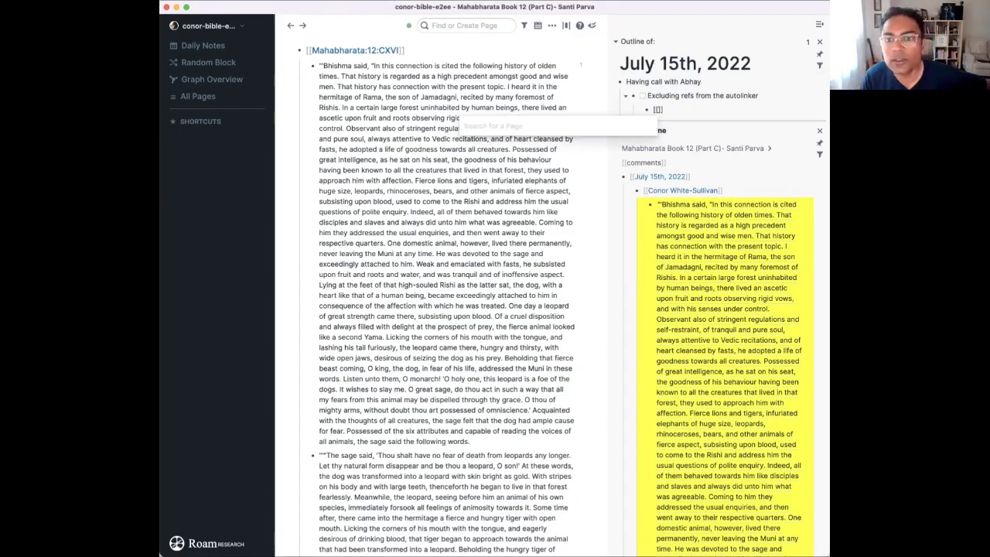
text(tag)
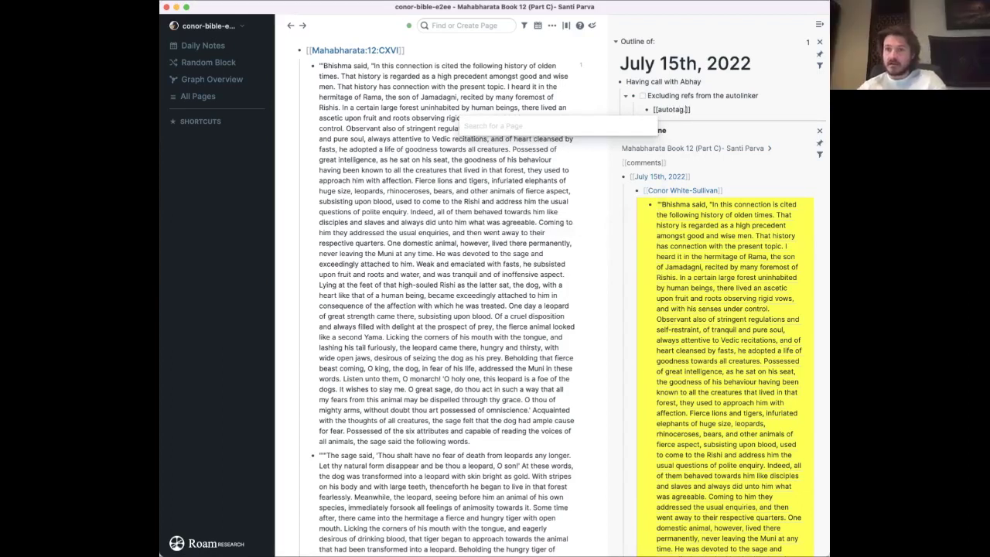
text(-)
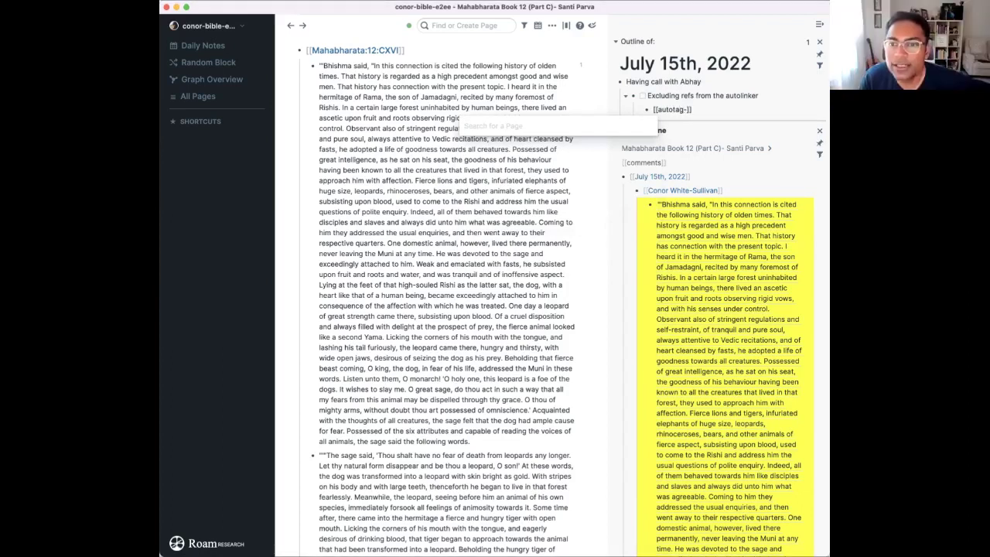
text(exclude)
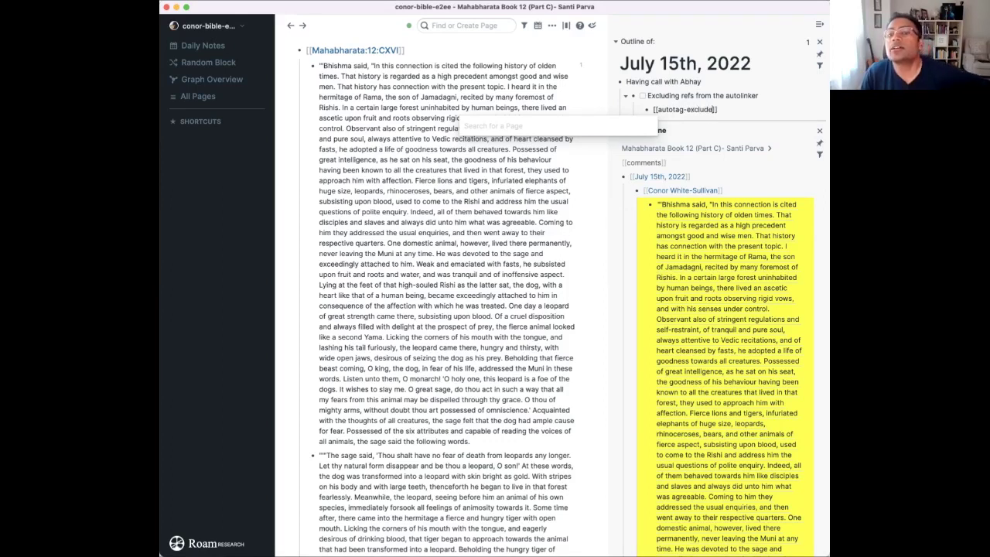
key(Return)
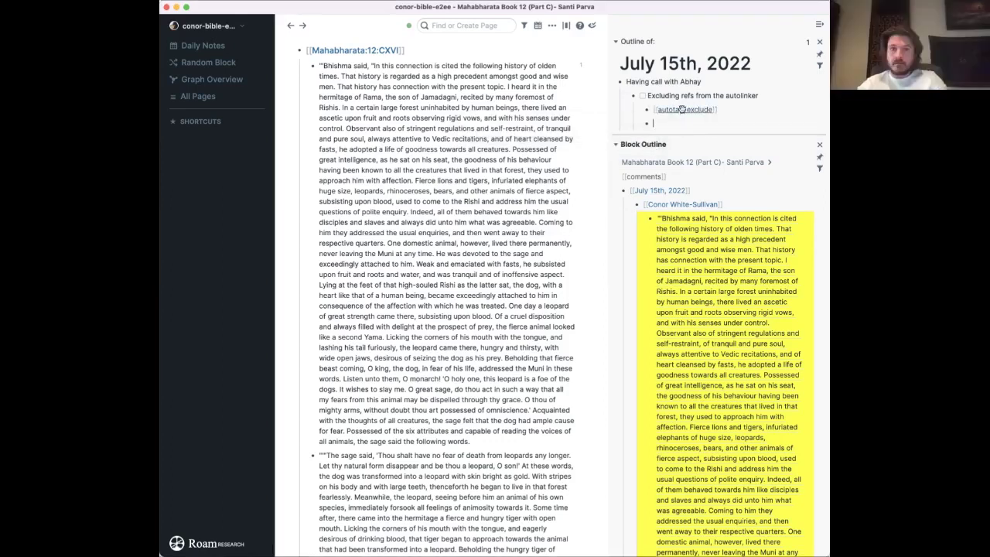
shift+click(684, 109)
click(677, 82)
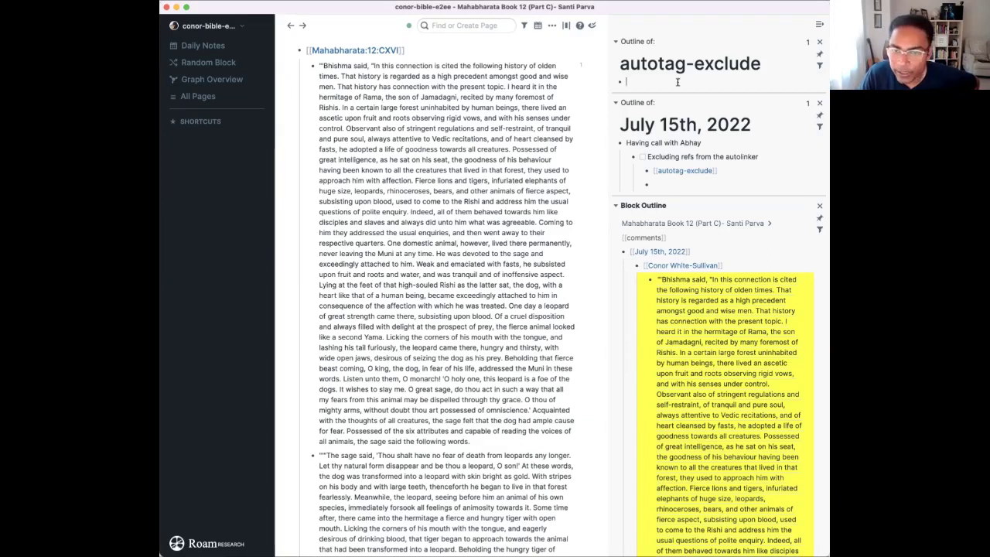
- Enter 'history' on the autotag-exclude page and check off the 'Excluding refs from the autolinker' TODO
text(history)
key(Down)
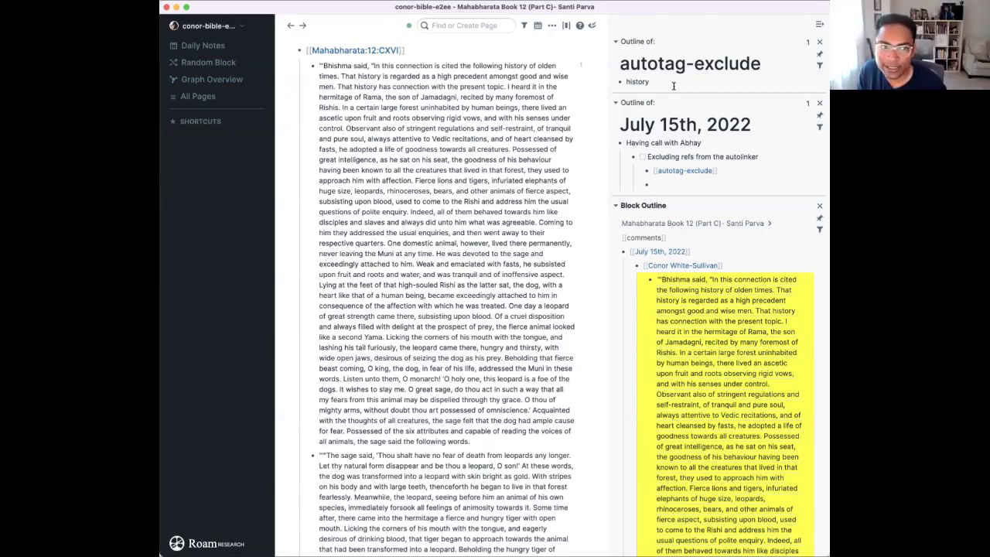
click(643, 158)
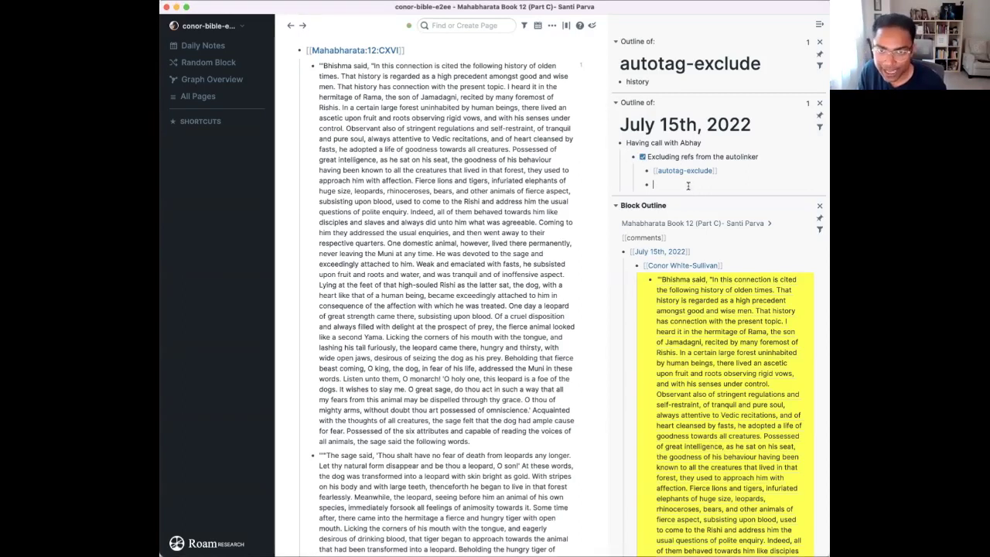
- Outdent the empty bullet into the TODO 'Create some pages and show how autolinker works'
key(shift+Tab)
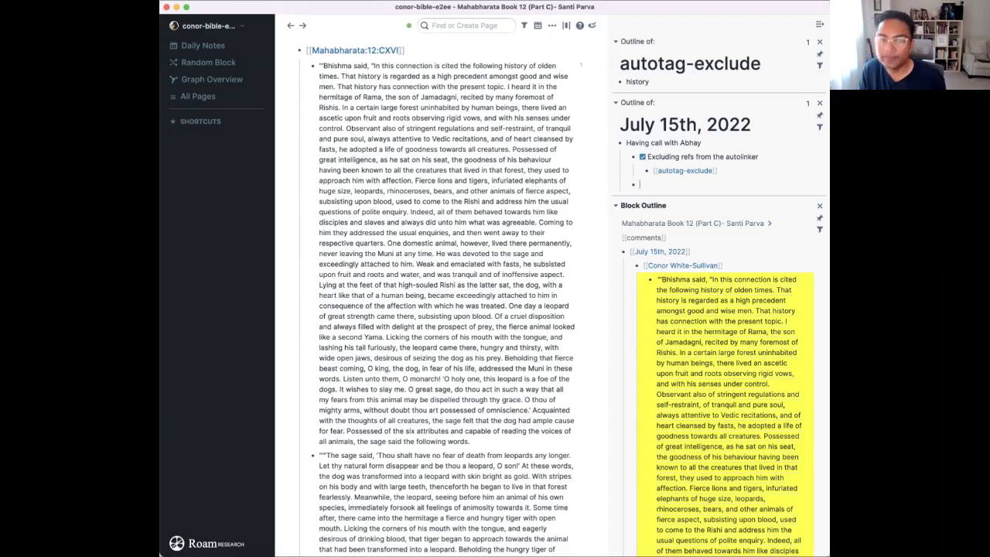
key(super+Return)
text(Create)
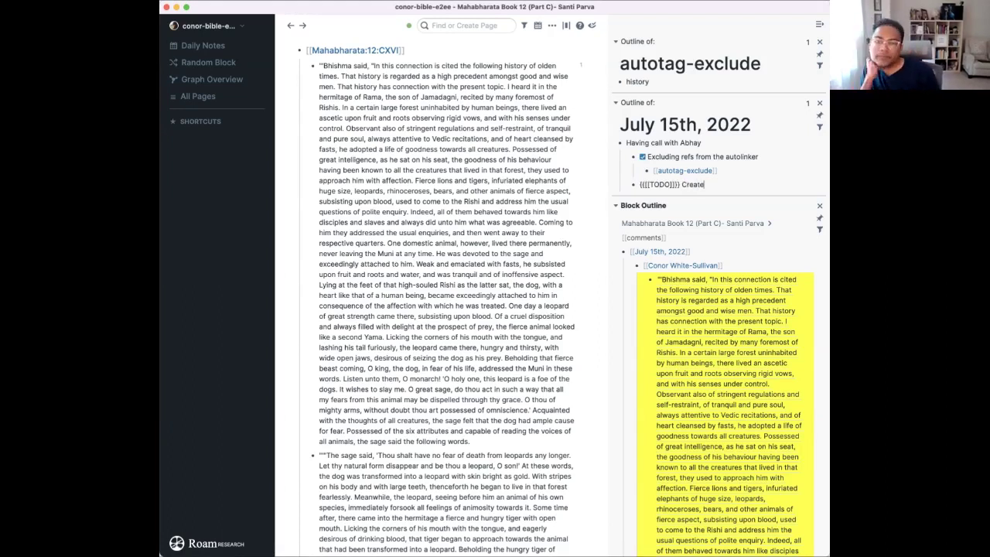
text( some pages and)
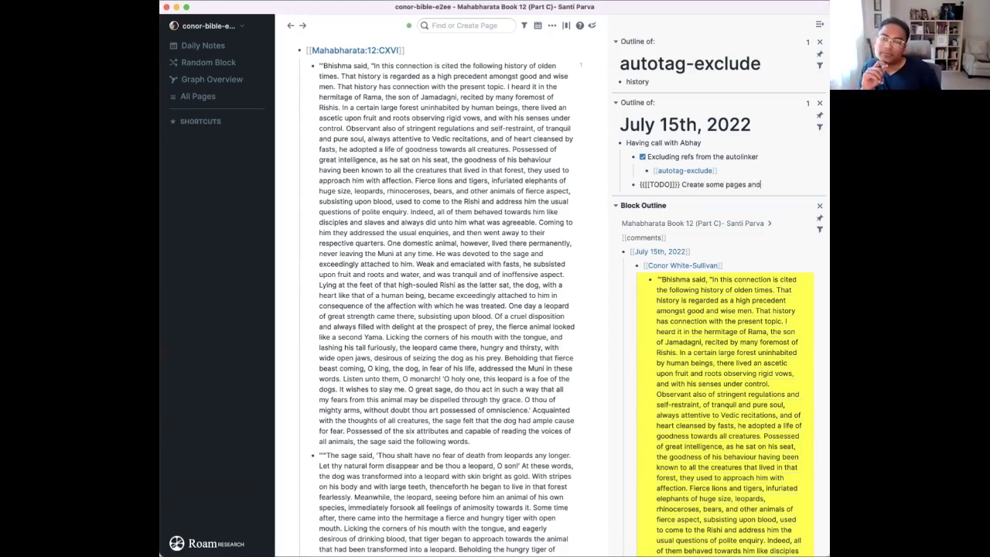
text( show how autolinker works)
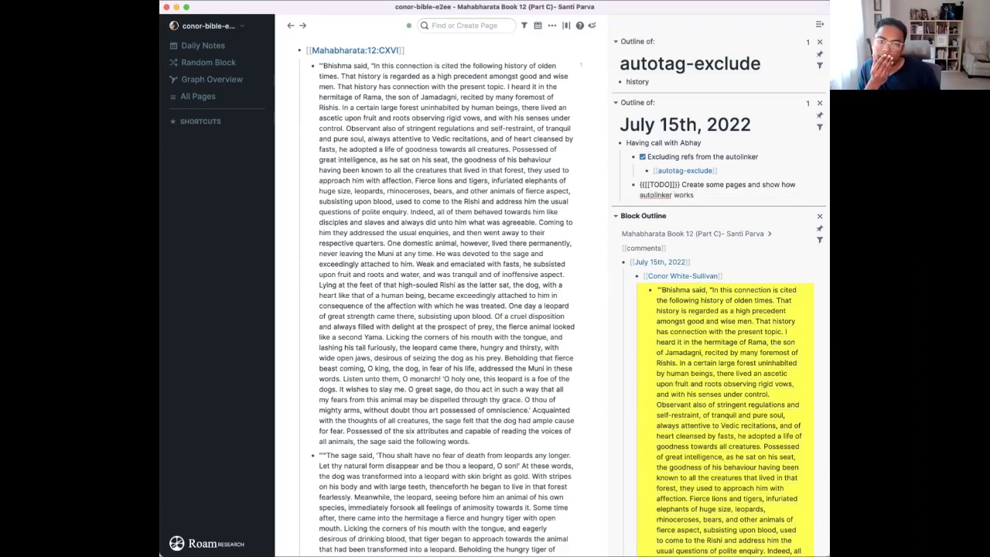
click(708, 216)
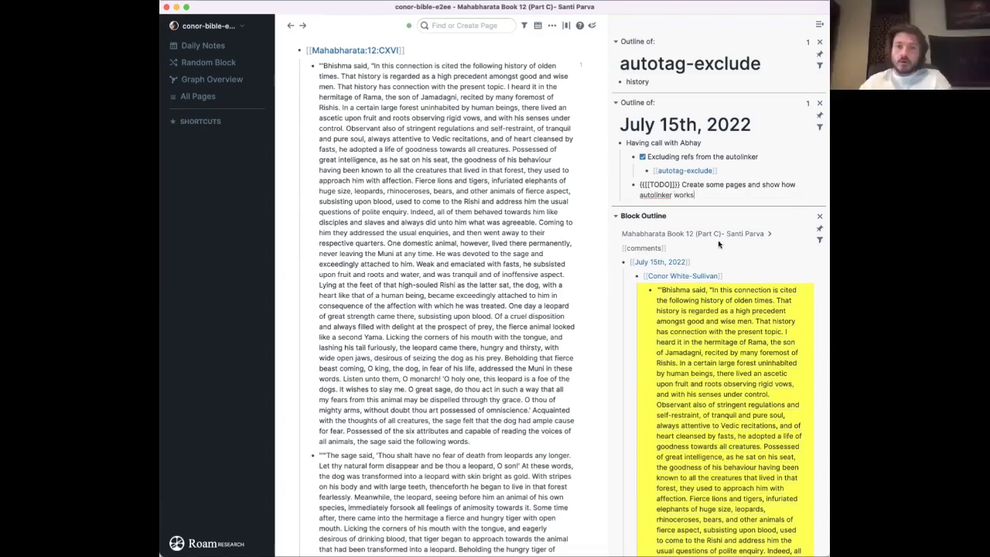
click(689, 200)
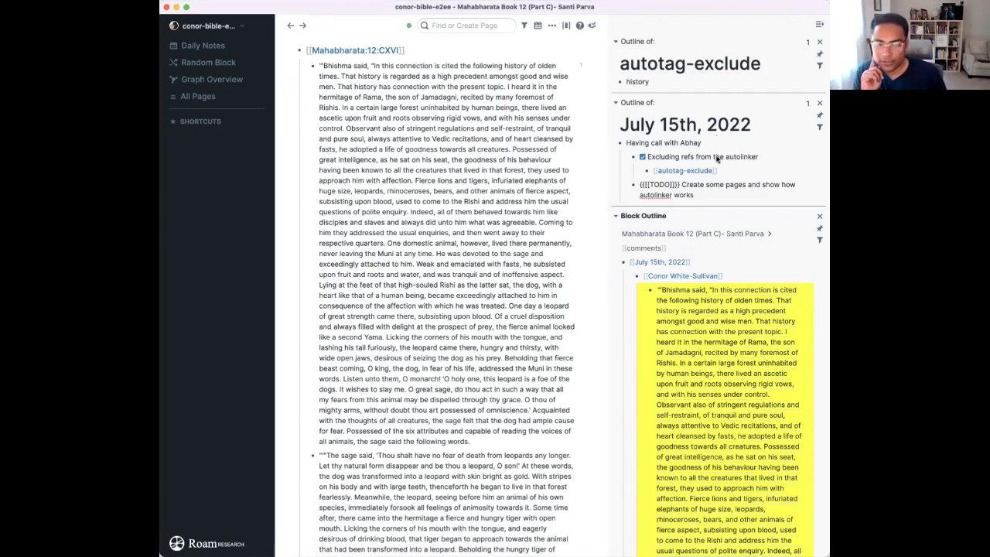
key(Return)
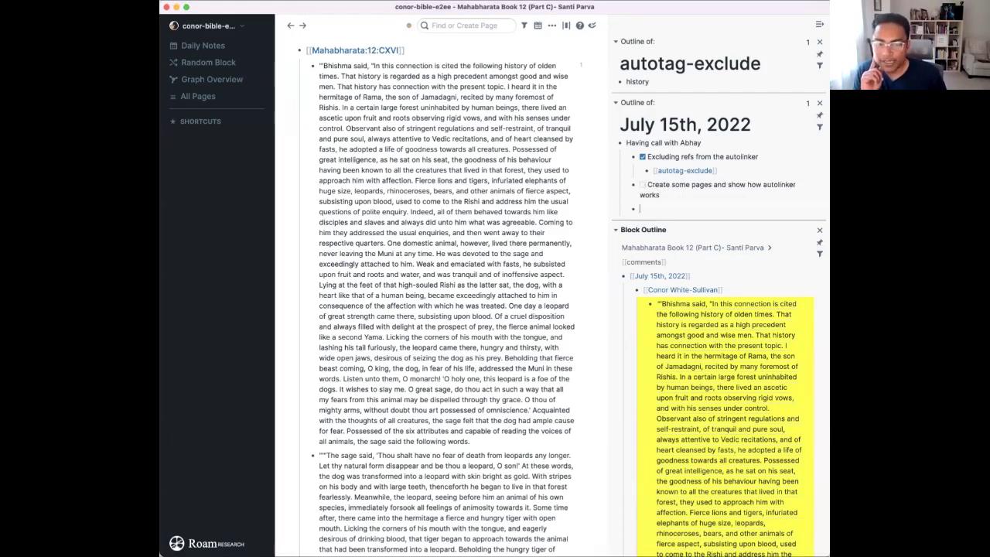
- Nest [[Rama]] and [[Vedic]] page links as child blocks under the autolinker task
key(Tab)
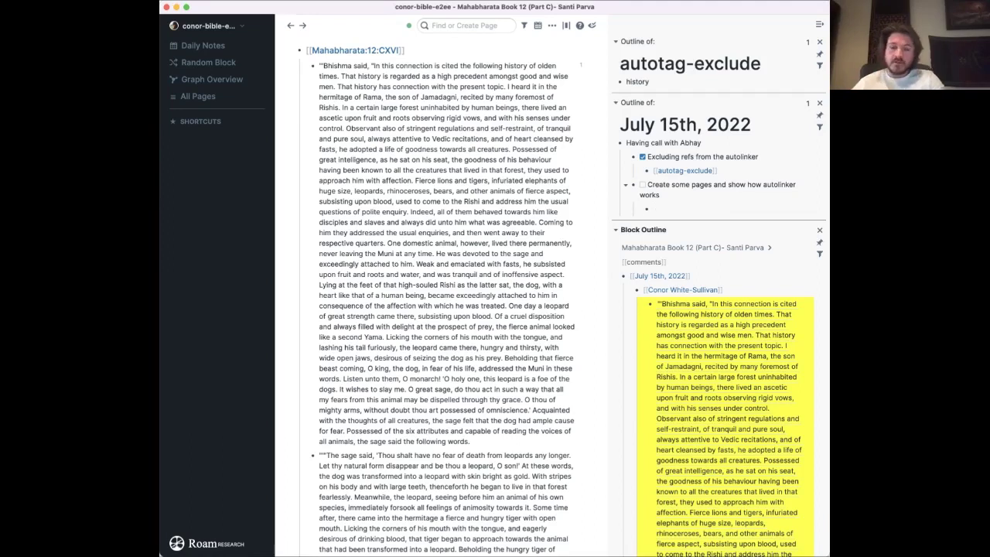
text([[)
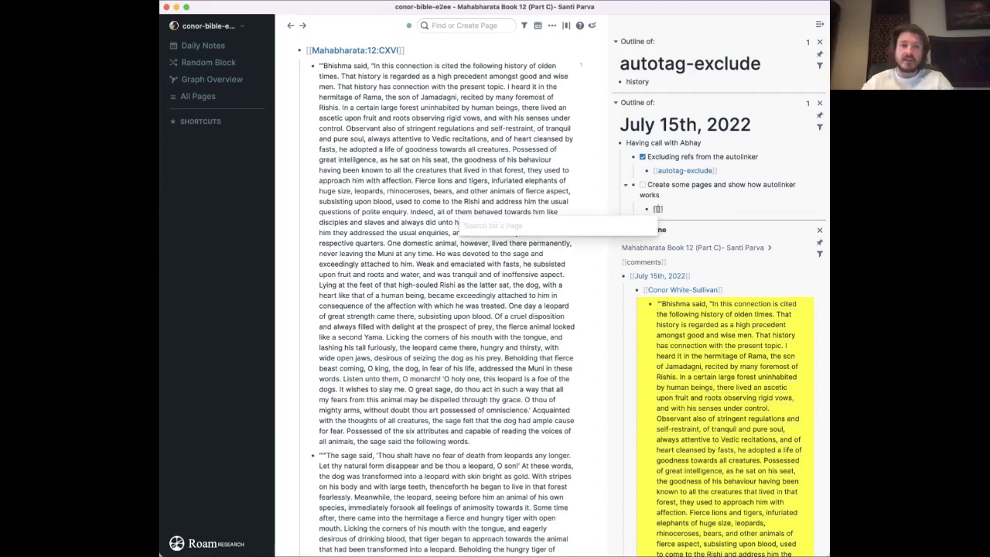
text(Rama)
key(Return)
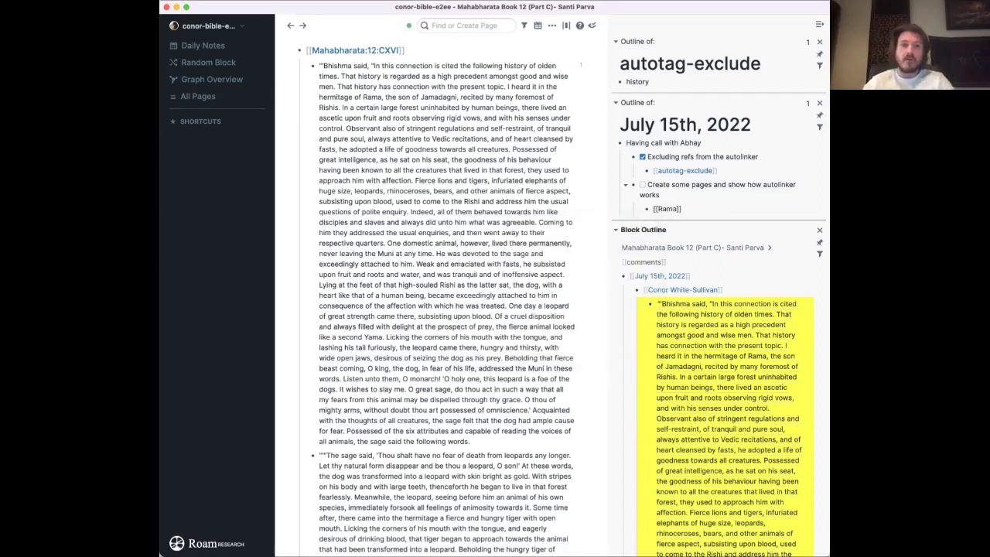
key(Return)
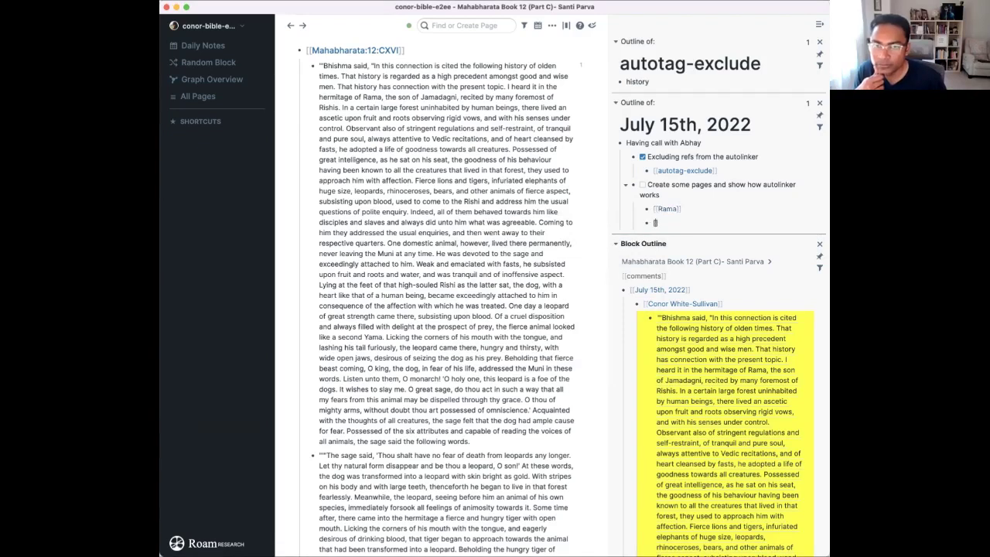
text([[Vedic]])
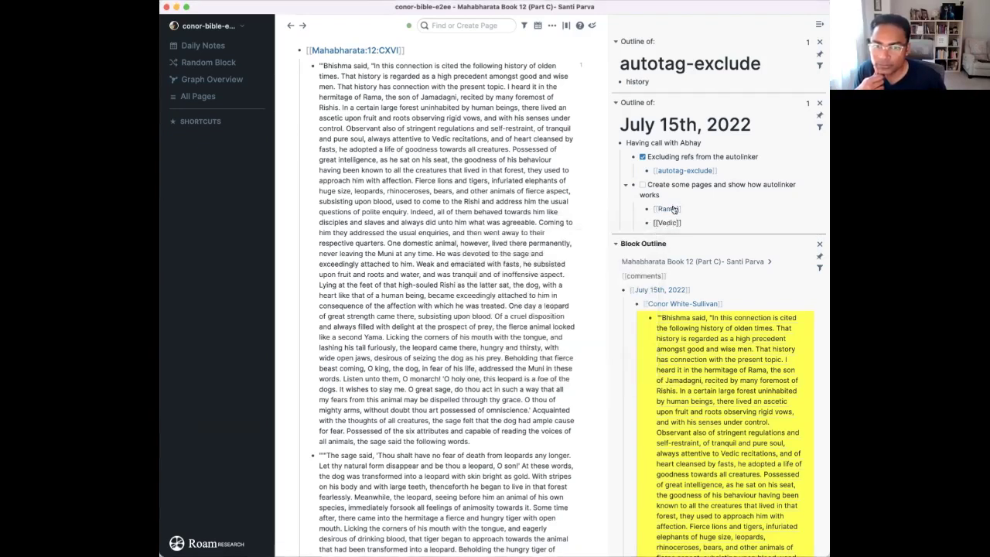
click(591, 223)
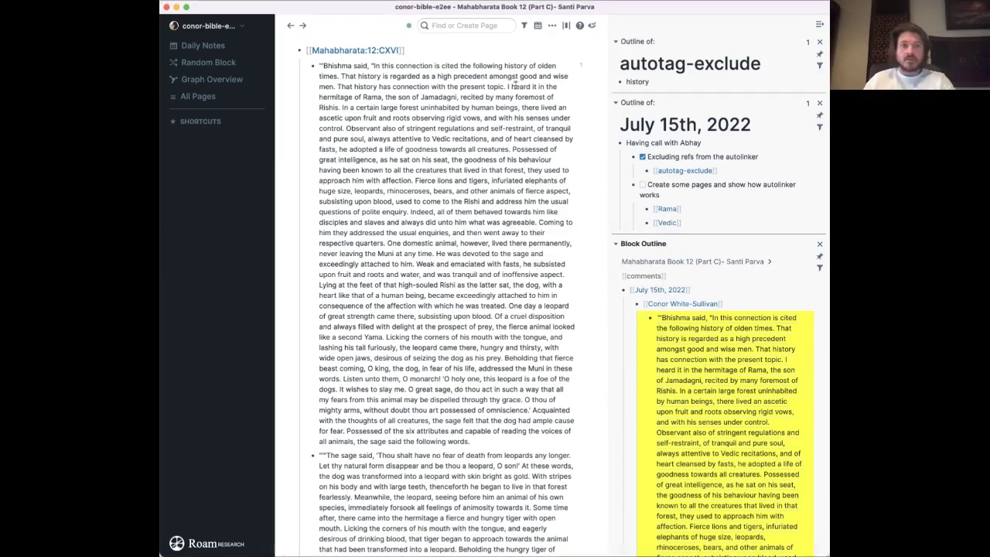
- Undo the July 15th, 2022 autolinks in the Bhishma passage, then search commands for 'set'
scroll(457, 99, down, 3)
scroll(457, 99, down, 2)
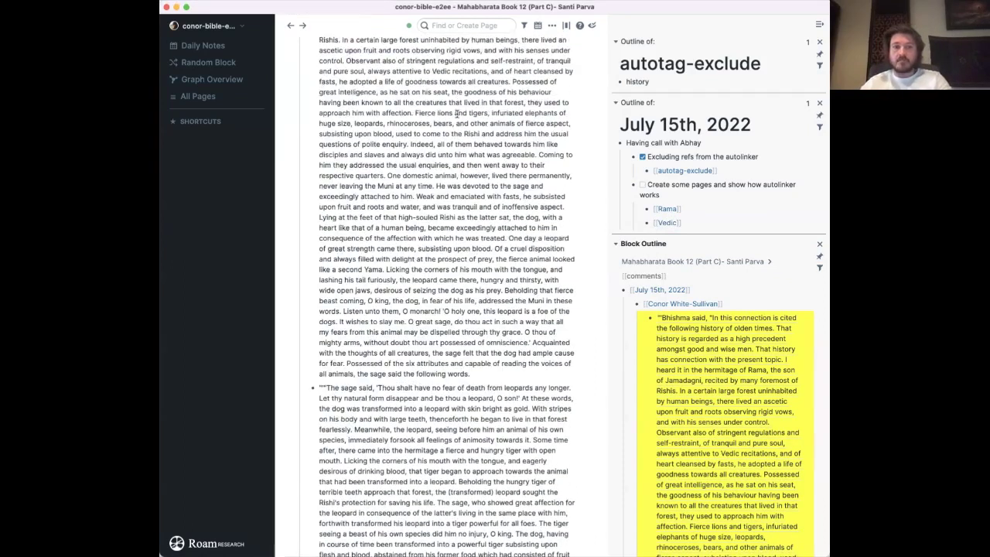
scroll(446, 267, up, 6)
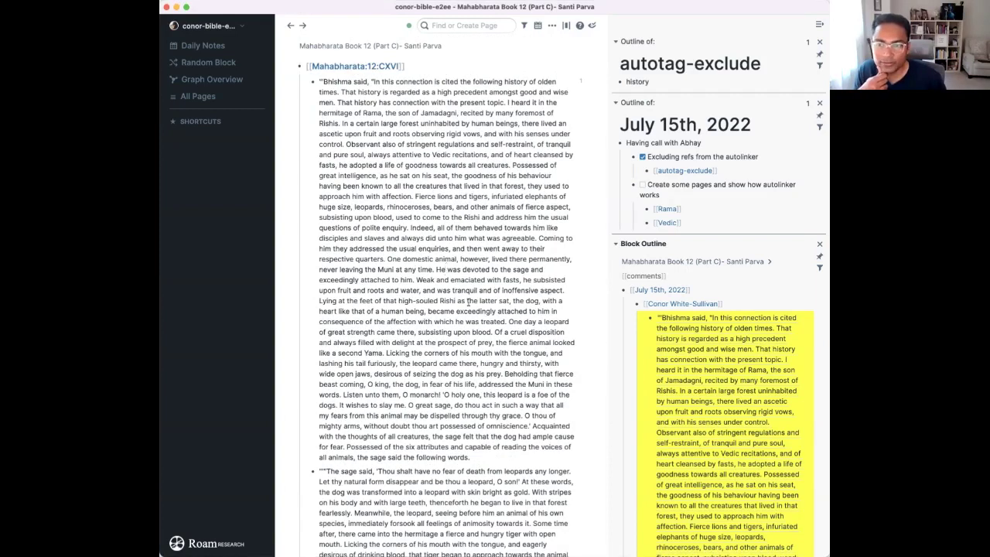
scroll(478, 315, down, 2)
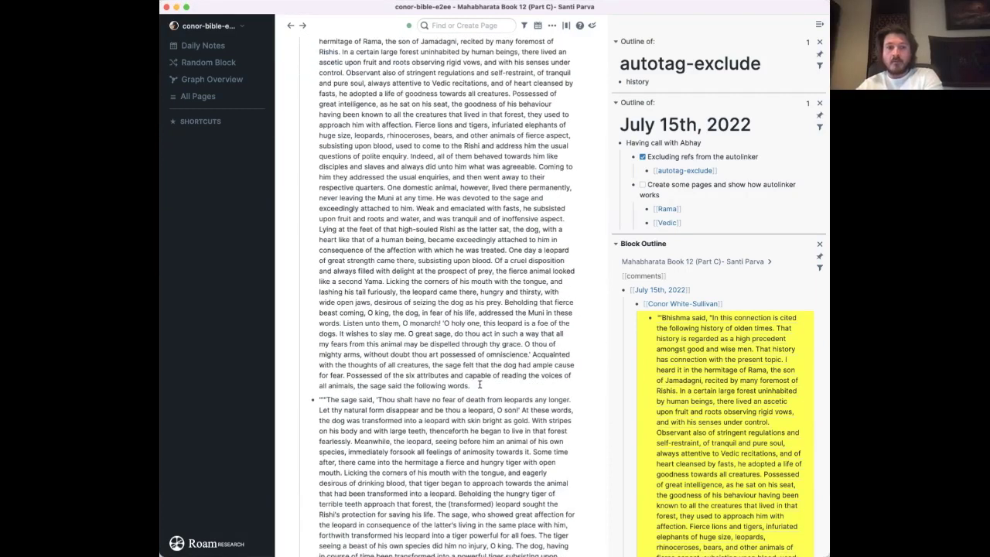
scroll(480, 385, up, 2)
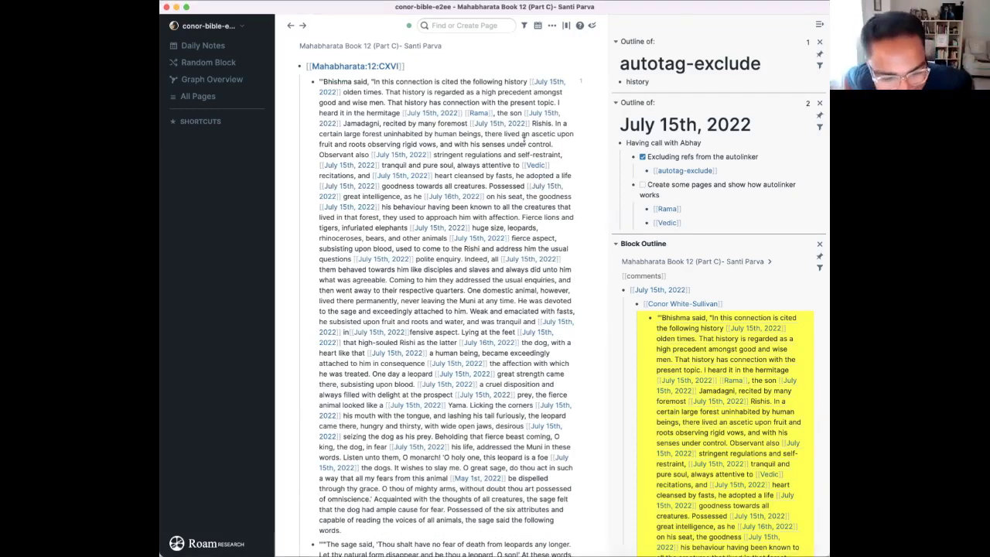
key(ctrl+z)
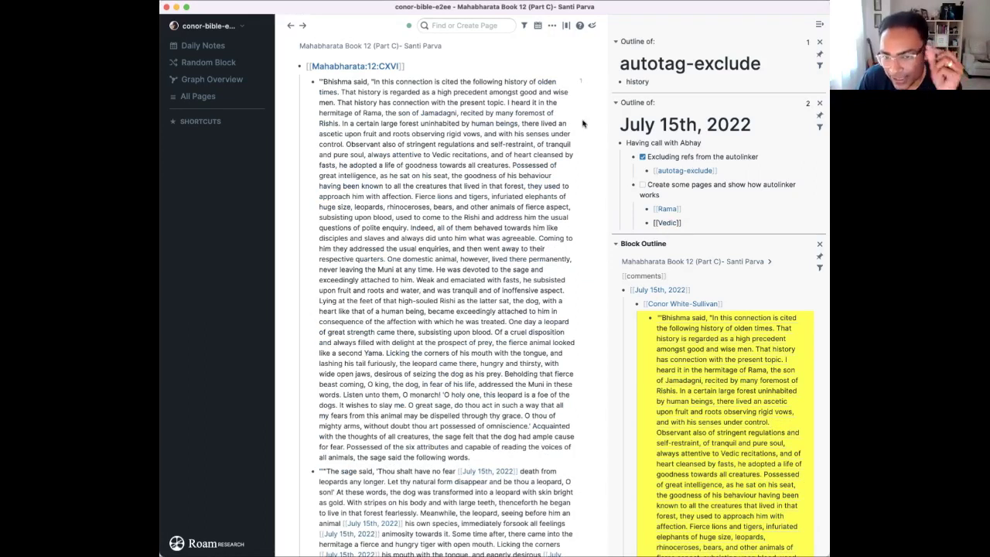
key(super+p)
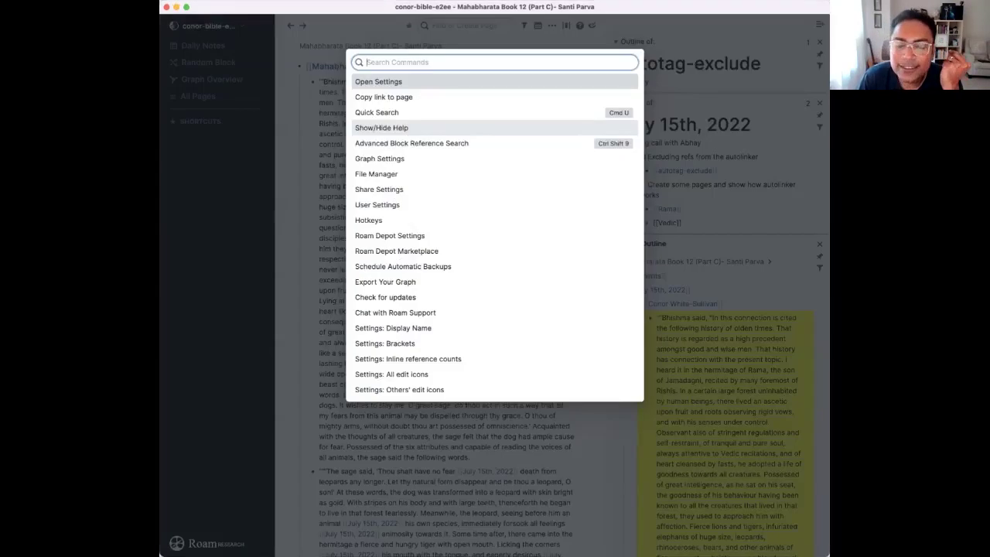
text(set)
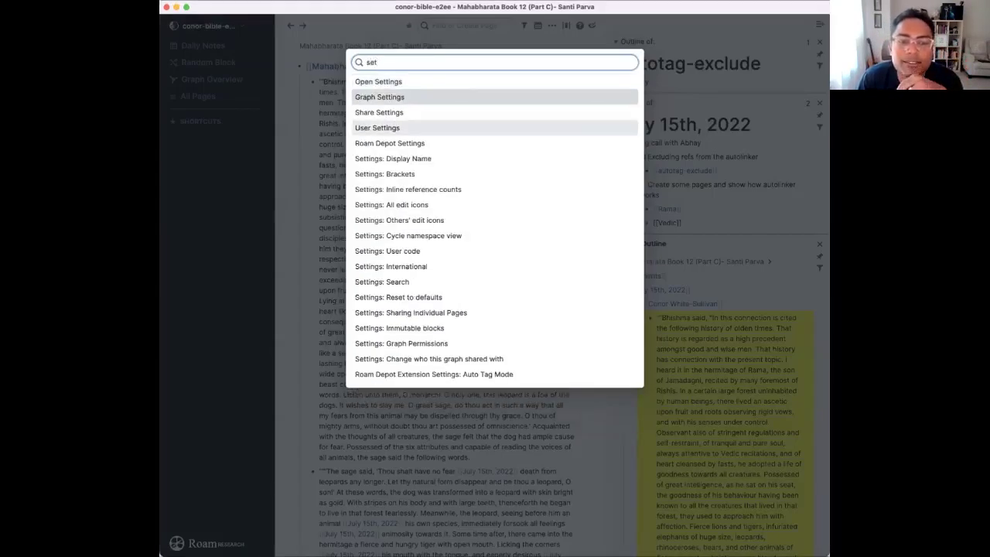
- Switch off Natural Language dates in the Auto Tag extension settings and close Settings
click(389, 143)
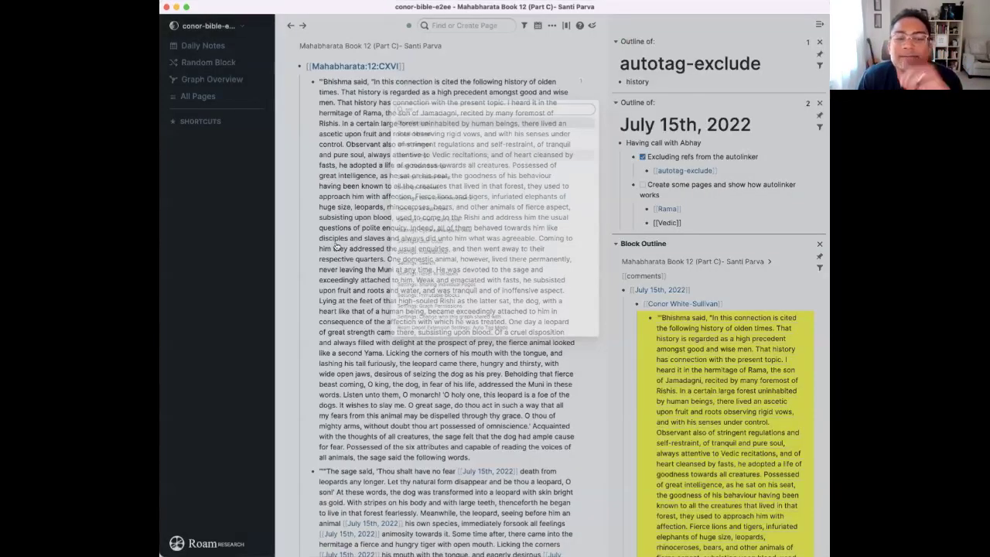
click(286, 301)
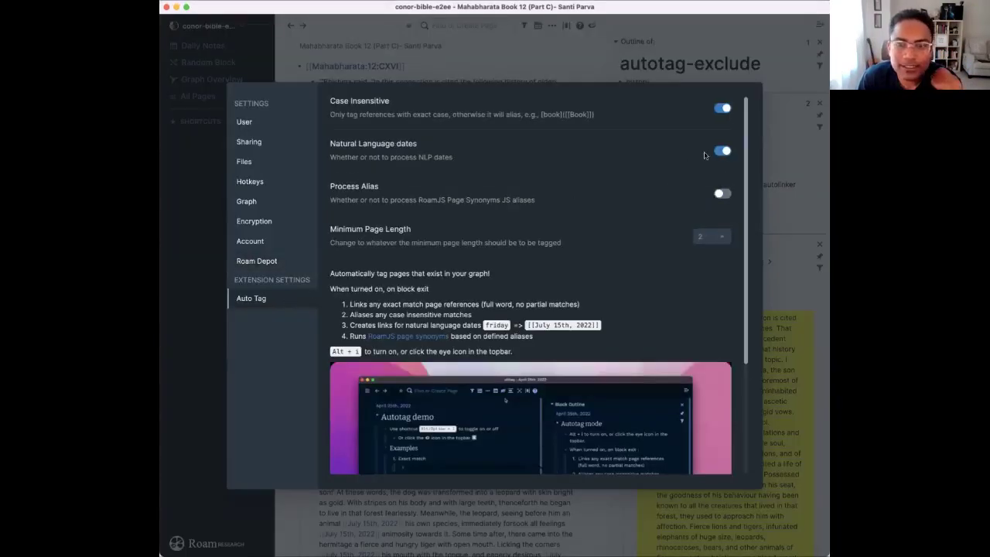
click(720, 152)
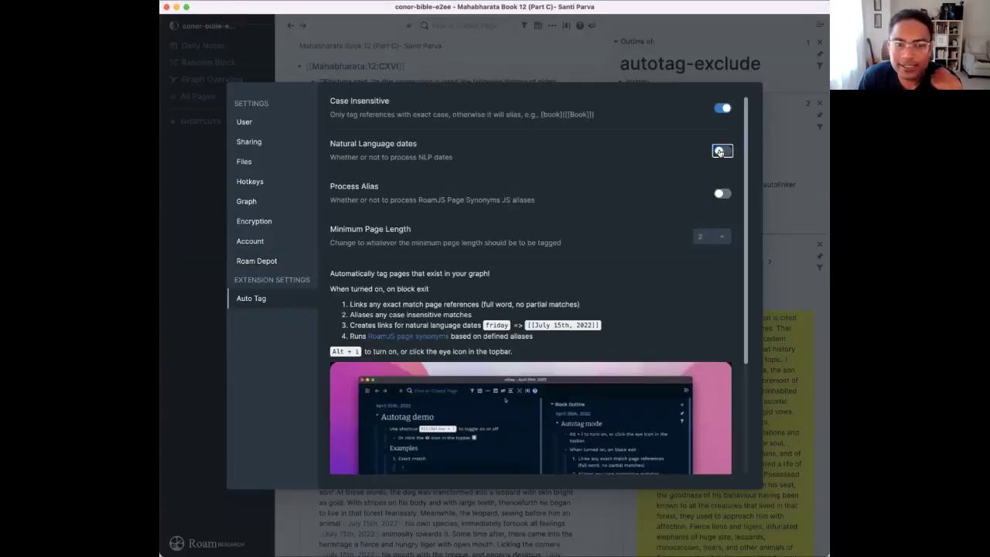
click(780, 145)
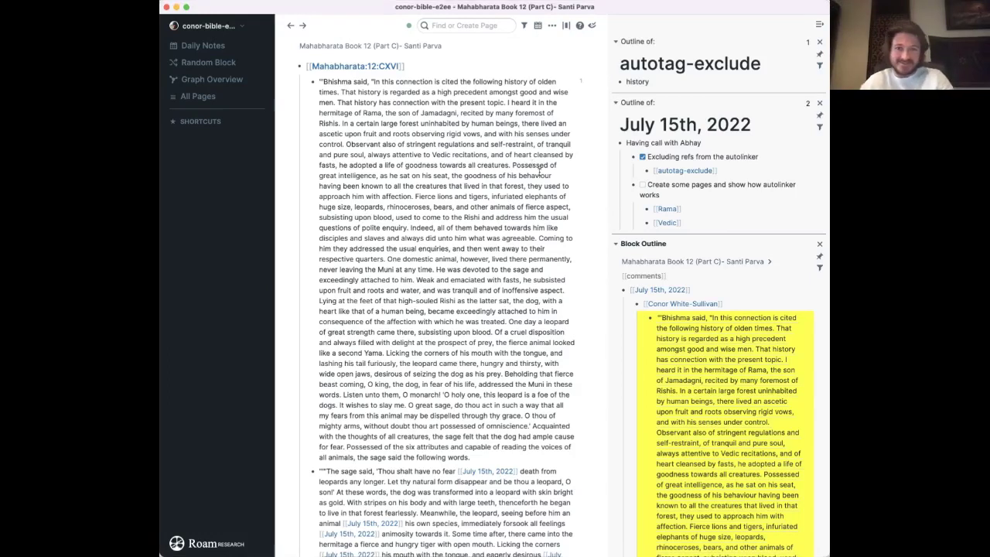
- Add a to-do 'Disable natural language dates when doing reading' at the task level
click(723, 170)
key(Return)
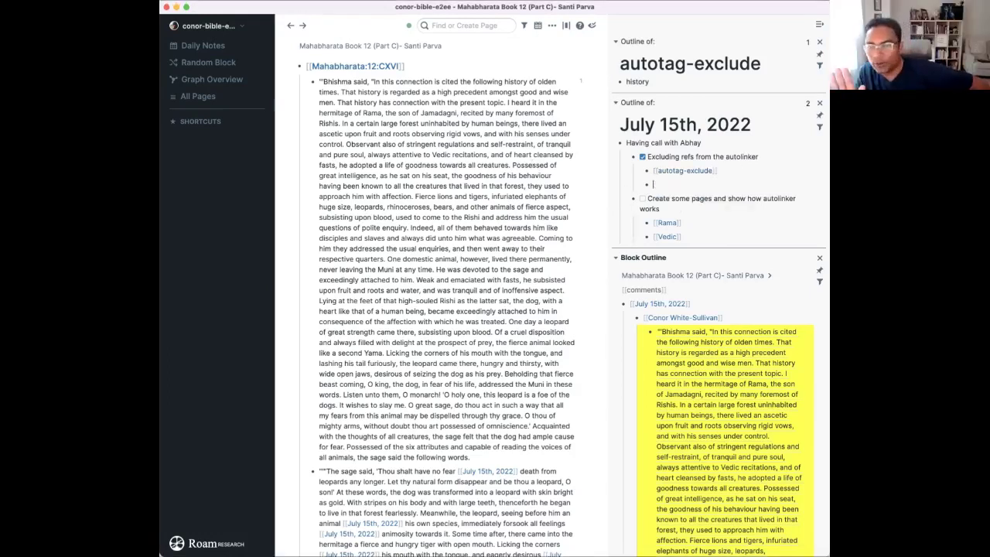
key(shift+Tab)
key(super+Return)
key(super+Return)
text(D)
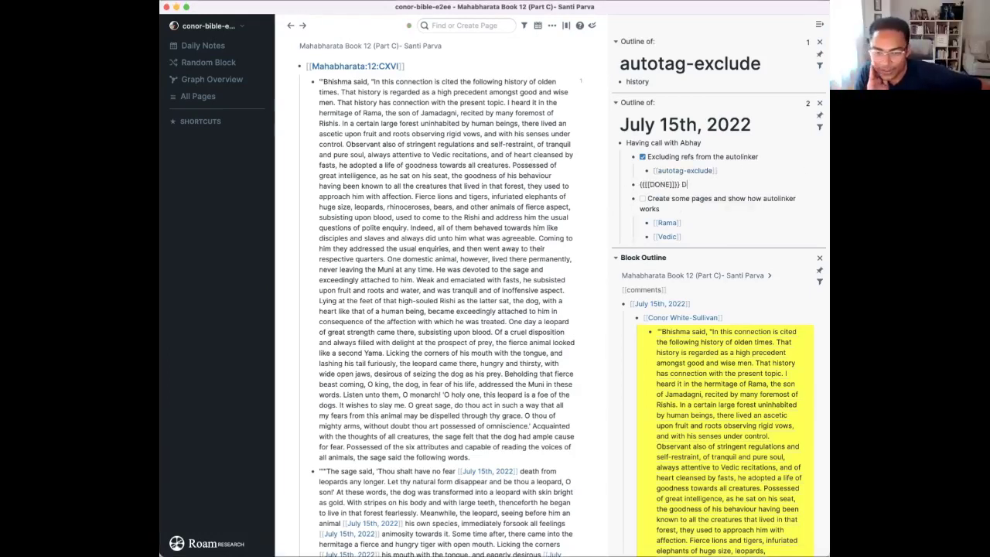
text(isable natural l)
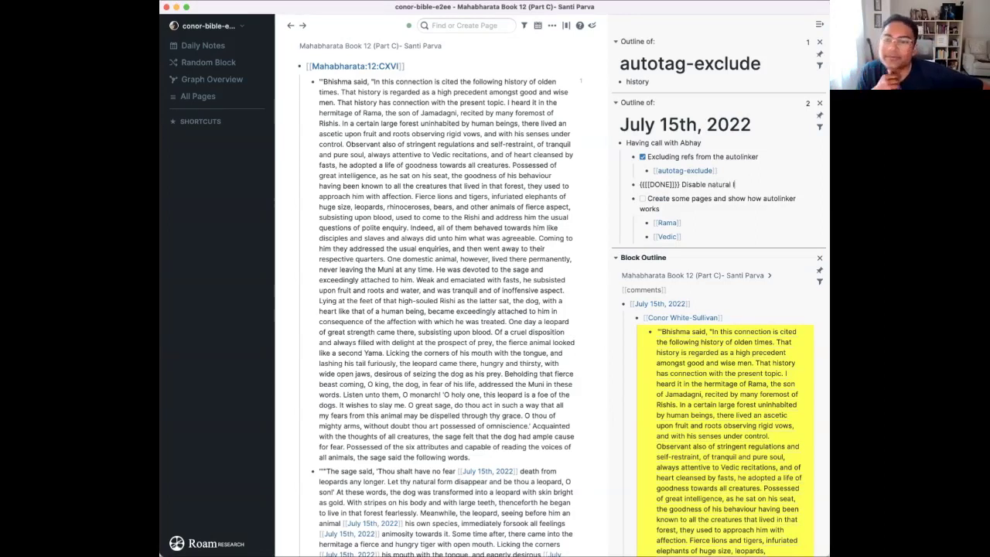
text(anguage dates )
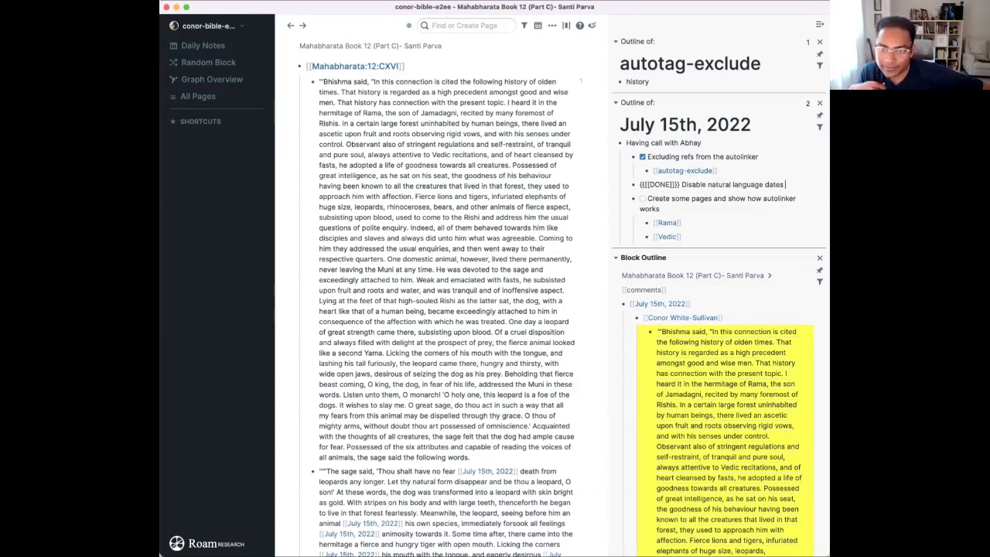
text(when doing read)
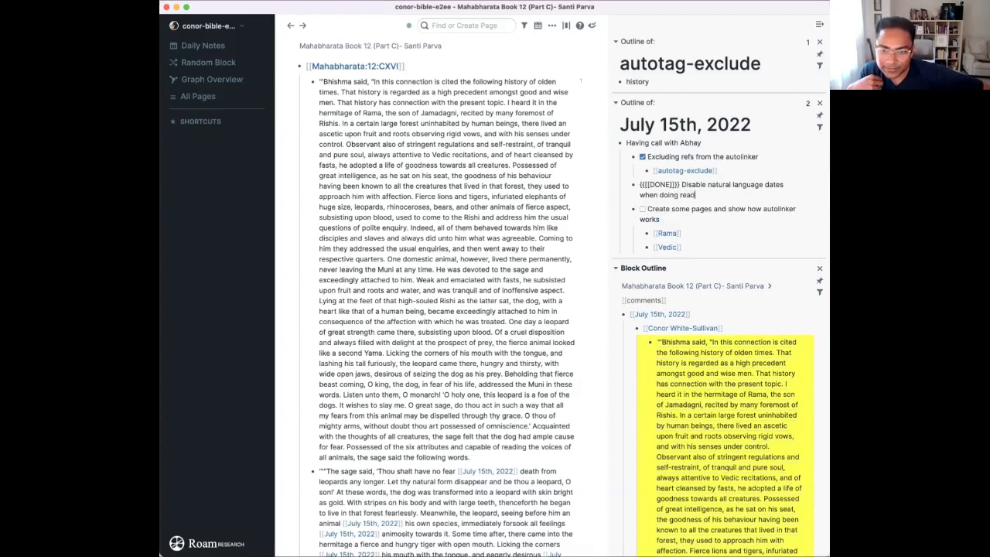
text(ing)
- Auto Tag the Bhishma passage with alt+i so Rama and Vedic become page links
key(Down)
key(Down)
key(Down)
key(Down)
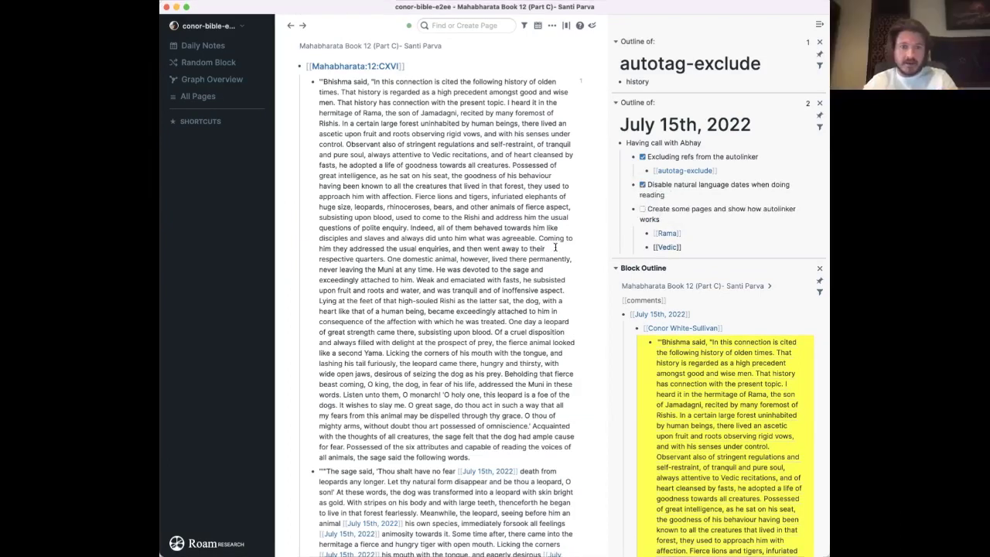
click(585, 219)
key(alt+i)
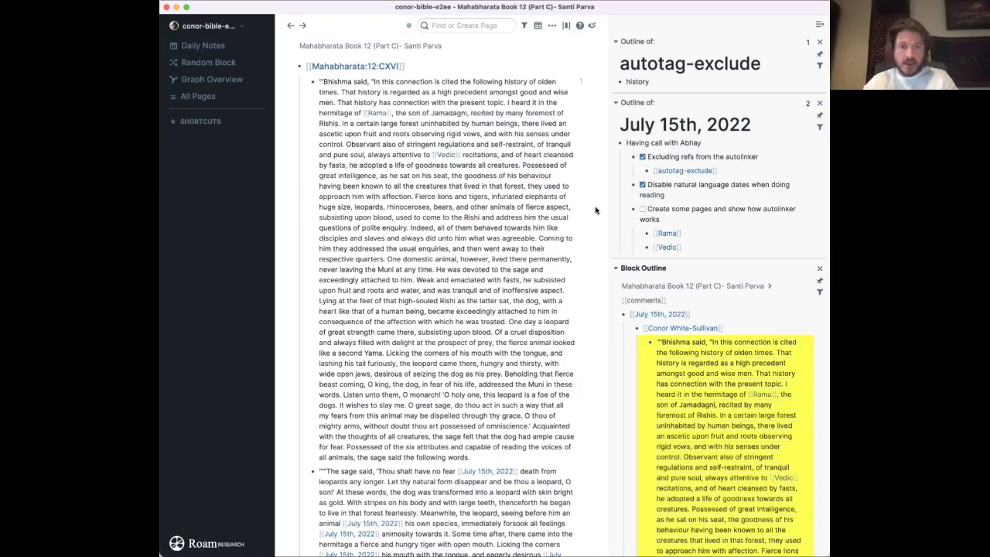
- Clear and delete the 'Disable natural language dates' task block
scroll(518, 391, down, 3)
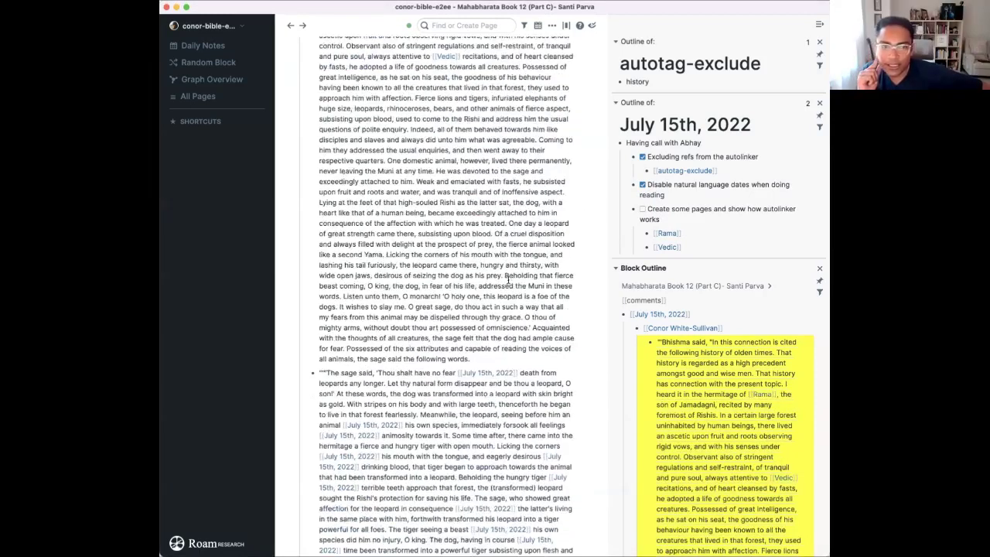
scroll(519, 391, down, 3)
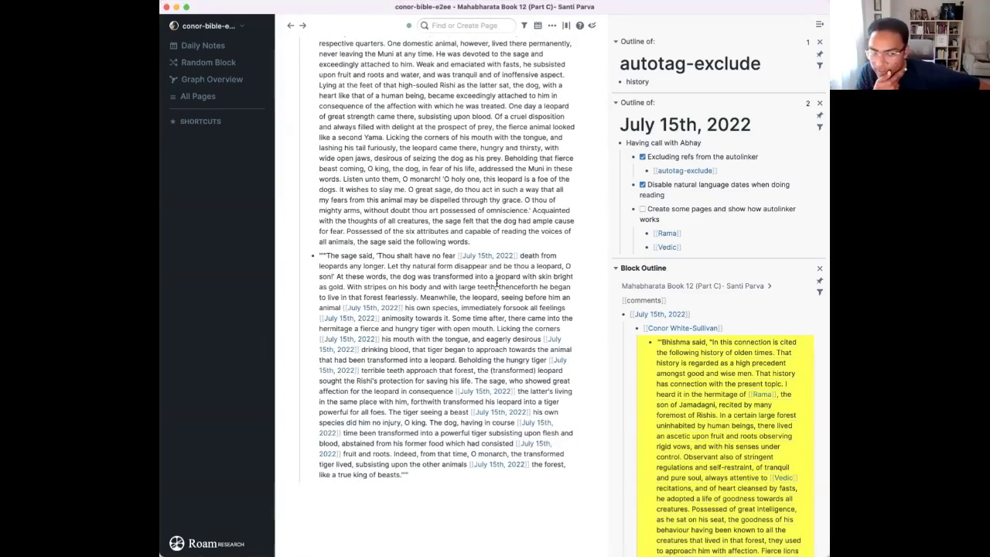
key(super+z)
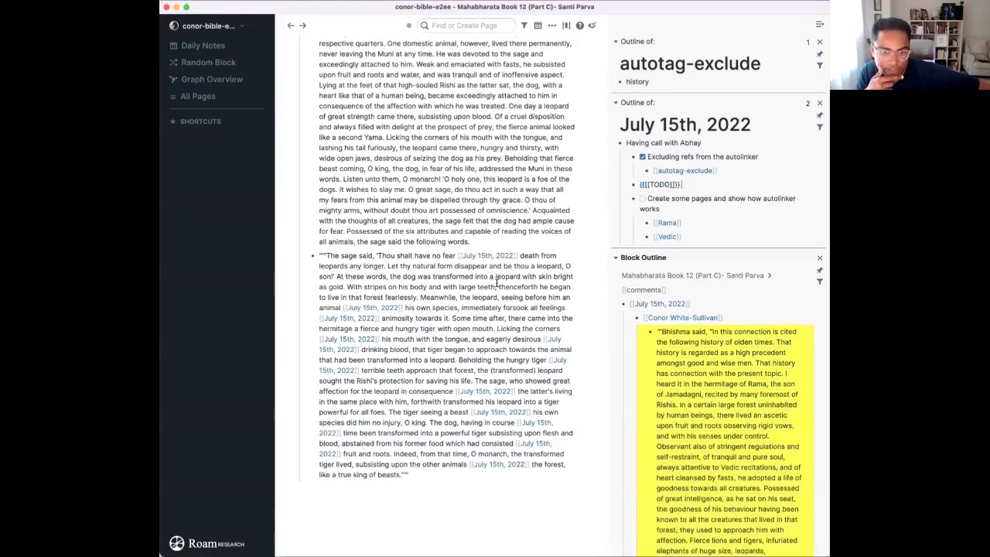
key(BackSpace)
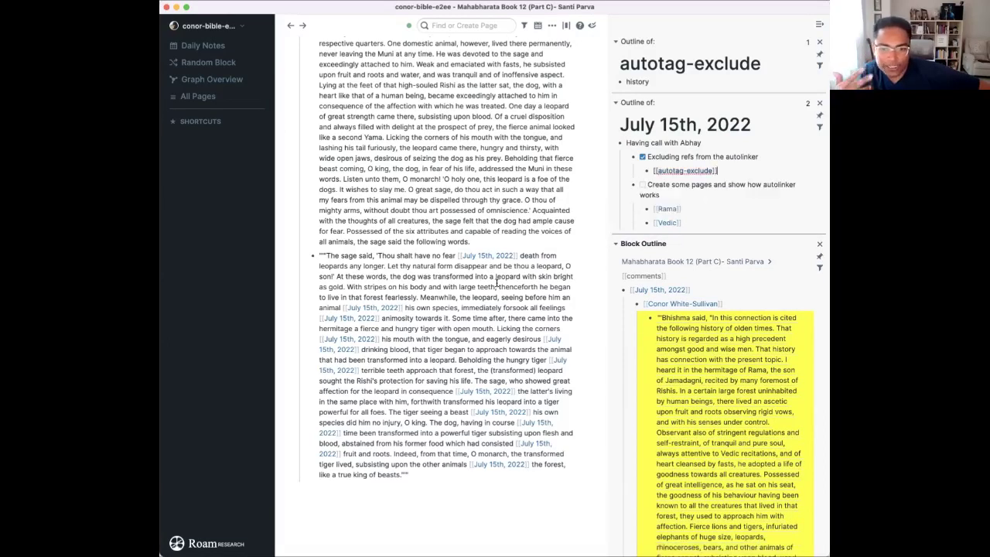
- Undo the auto-inserted [[July 15th, 2022]] links in the sage passage
key(super+z)
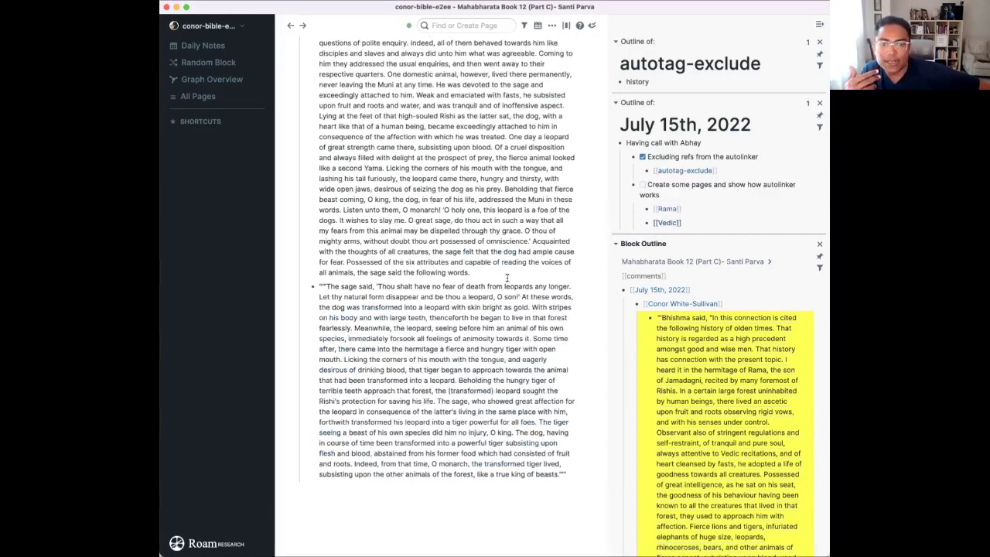
key(super+z)
click(686, 199)
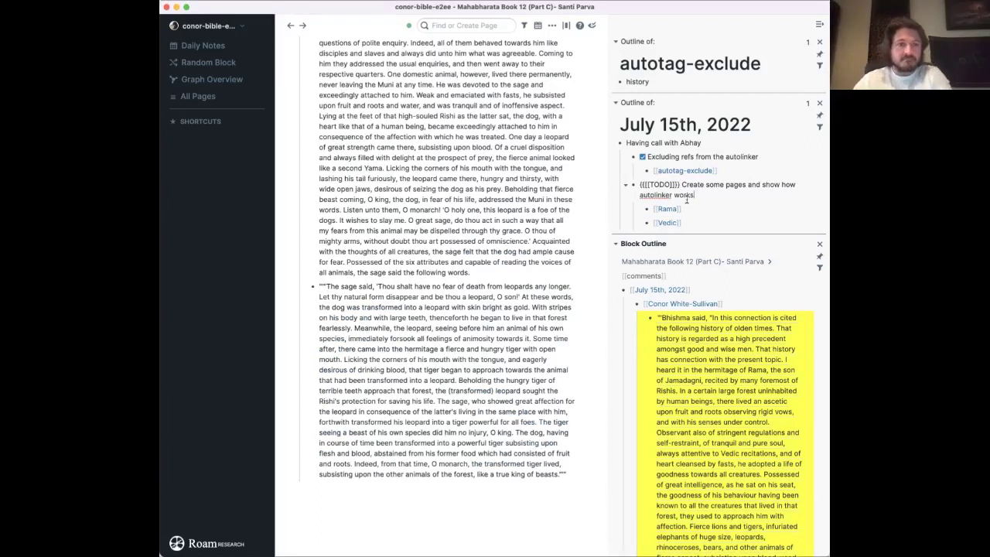
scroll(530, 197, up, 2)
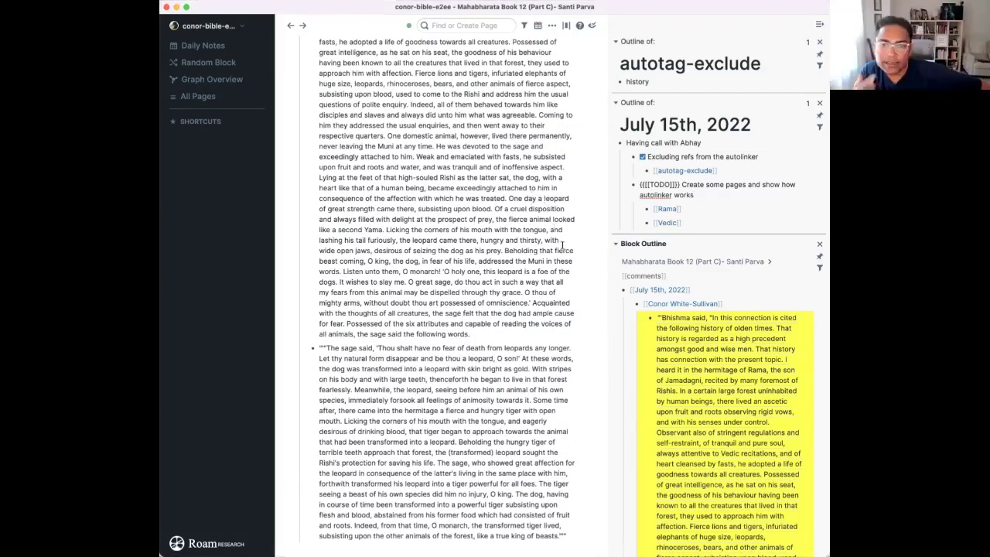
scroll(562, 245, up, 3)
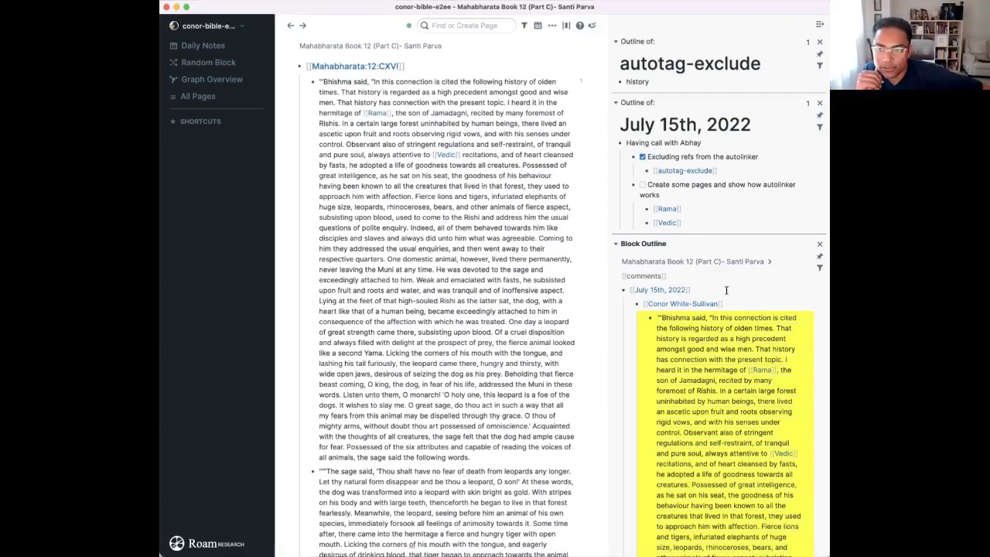
- Add a child note 'What happens if I type rama' under [[Rama]], with rama autolinked
click(695, 225)
key(Return)
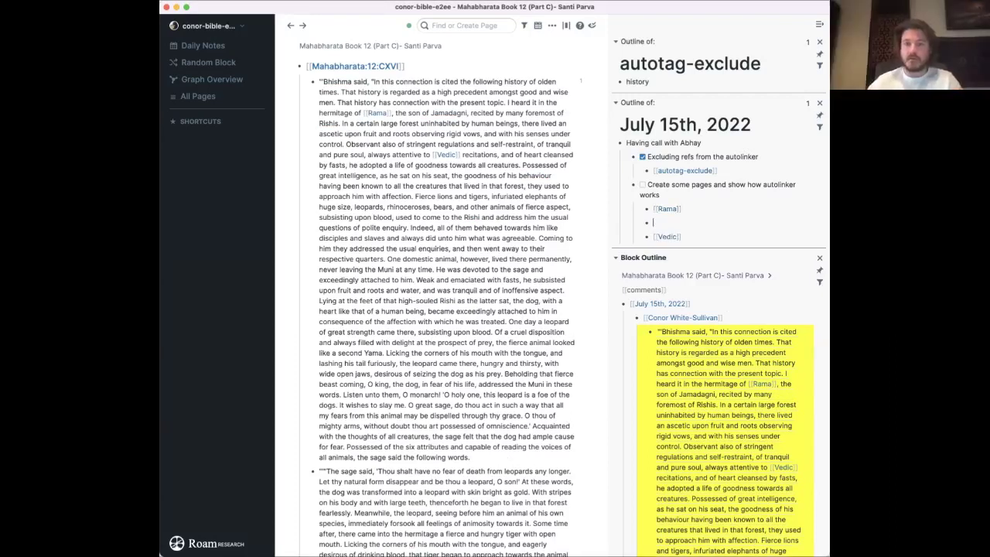
text(What hape)
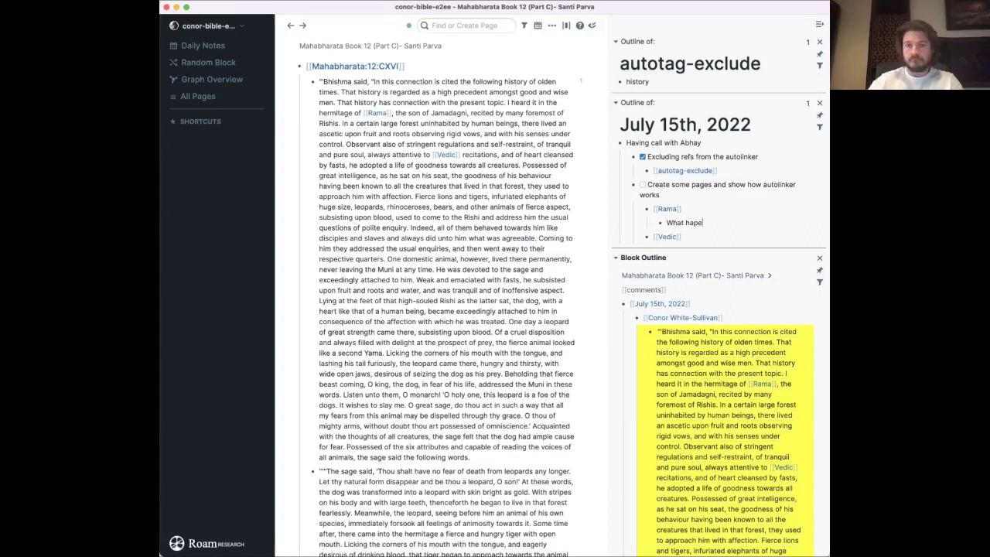
key(BackSpace)
text(pens if I type)
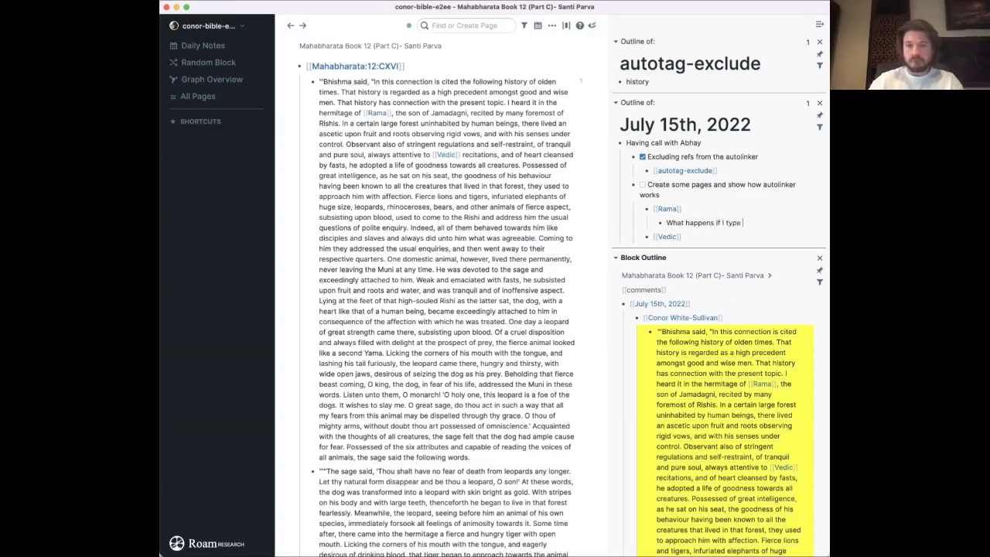
text( rama)
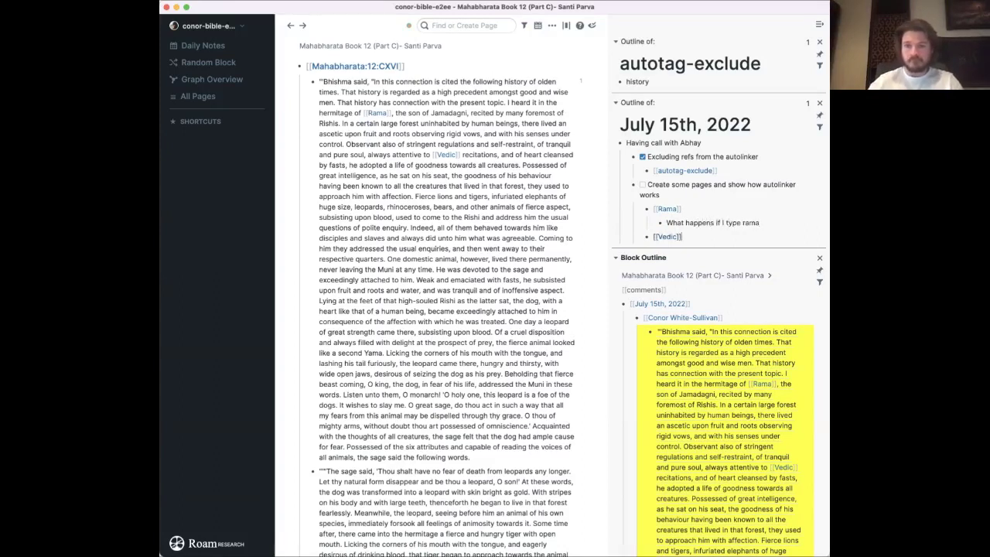
click(787, 222)
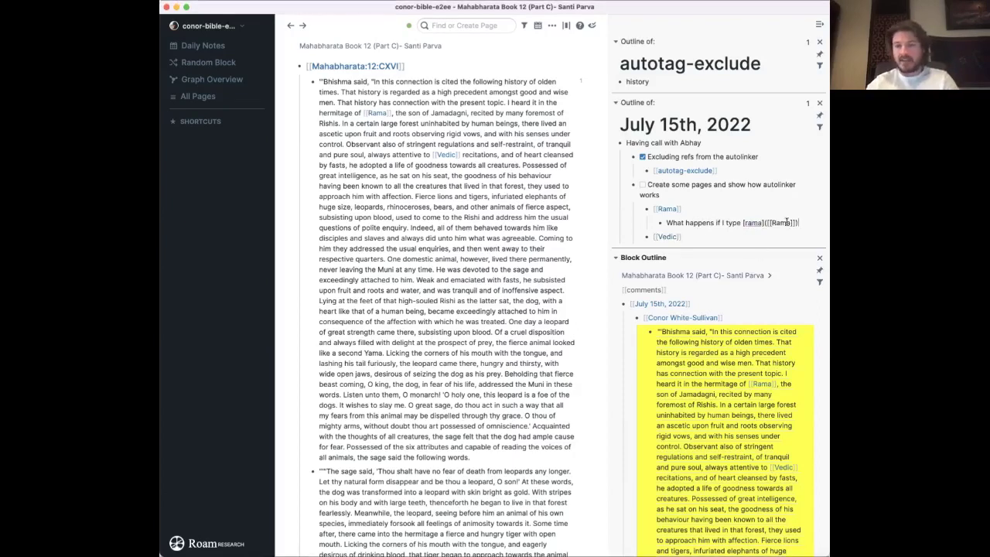
key(Escape)
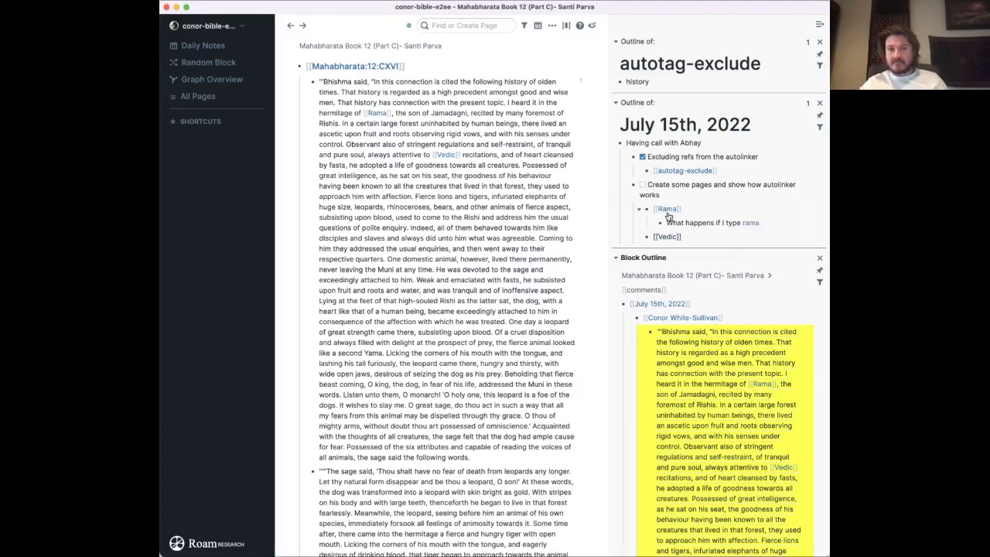
- Delete the stray quote at the start of 'The sage said' passage
scroll(553, 297, down, 5)
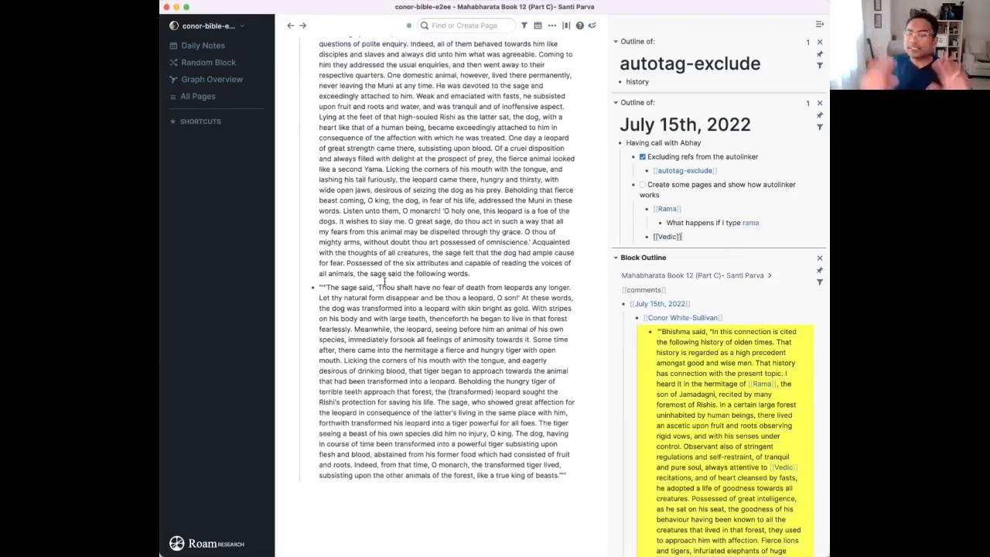
scroll(323, 287, up, 5)
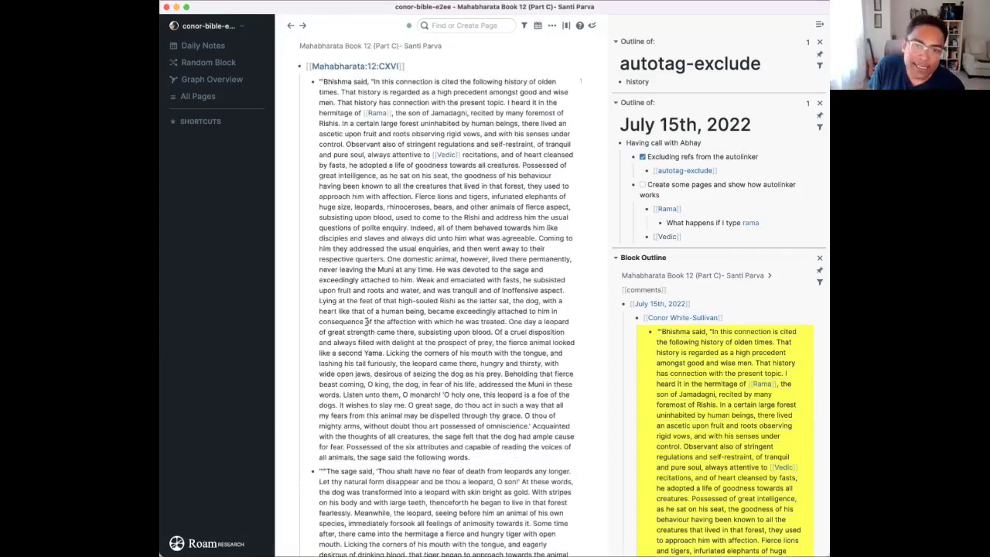
scroll(367, 321, down, 1)
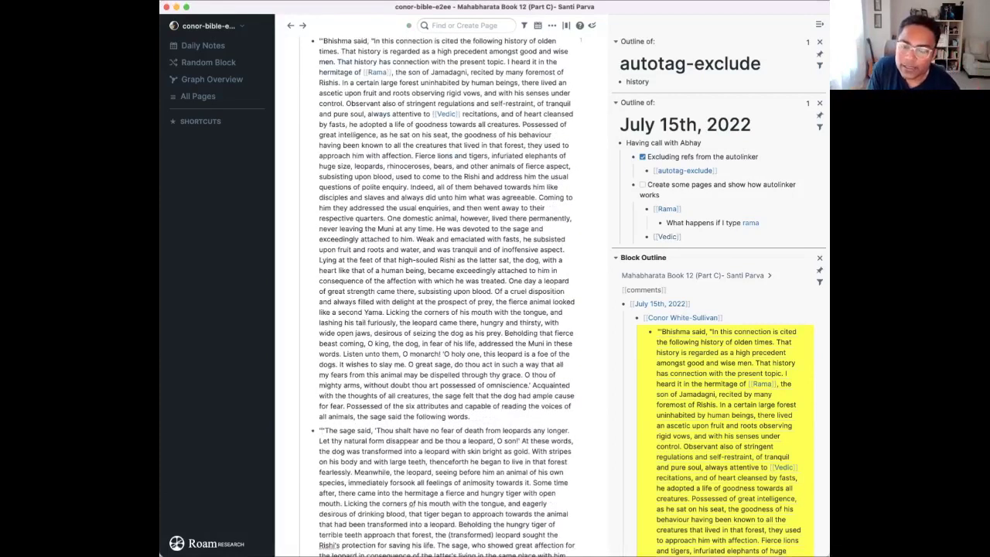
key(BackSpace)
- Check off the 'Create some pages' autolinker-demo task
click(319, 41)
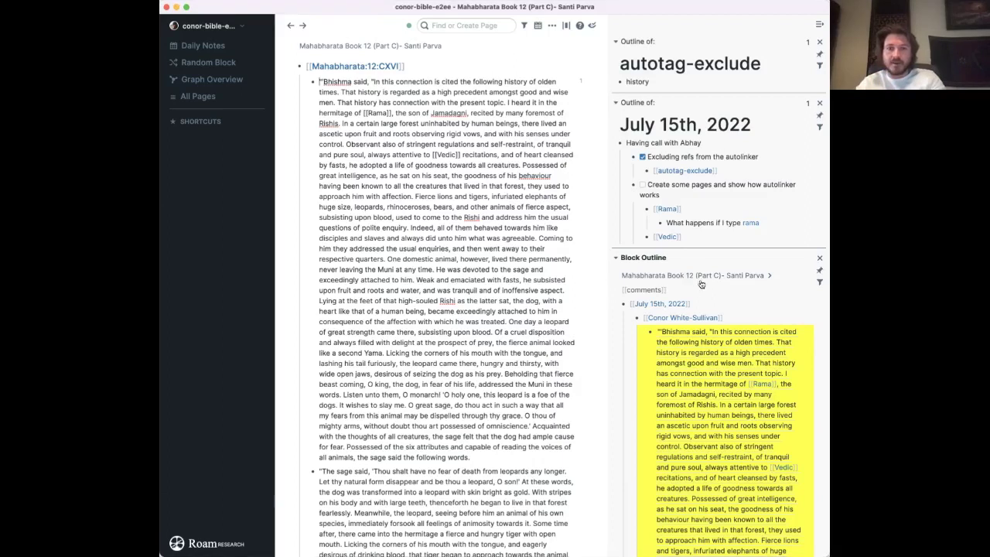
click(685, 236)
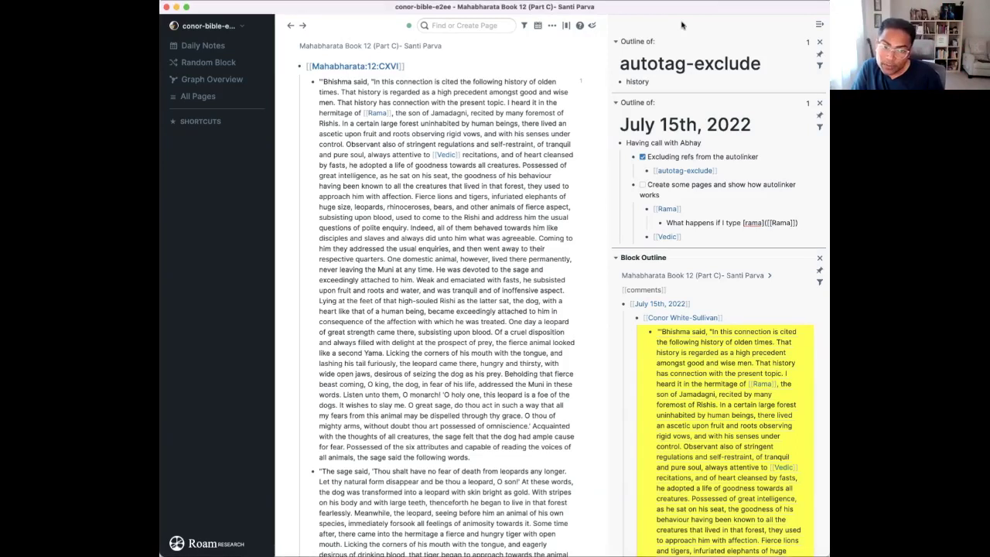
click(642, 185)
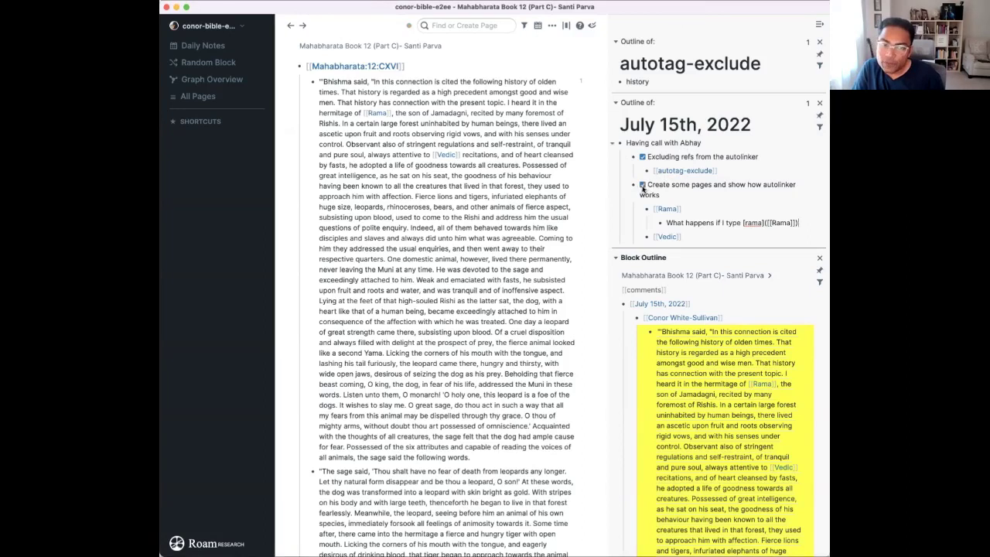
- Zoom into the 'Having call with Abhay' notes and add a new empty TODO block
click(620, 144)
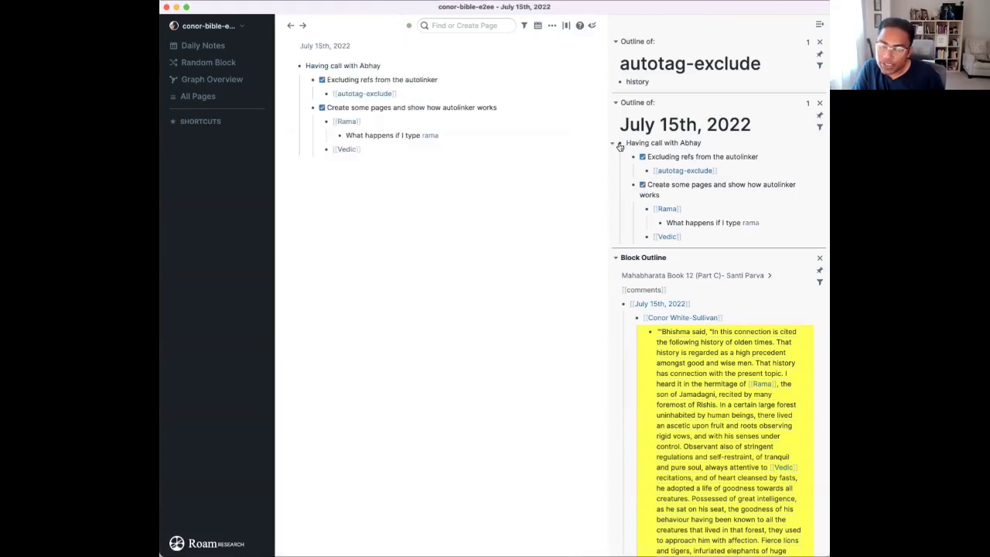
click(360, 150)
key(Return)
key(shift+Tab)
key(super+Return)
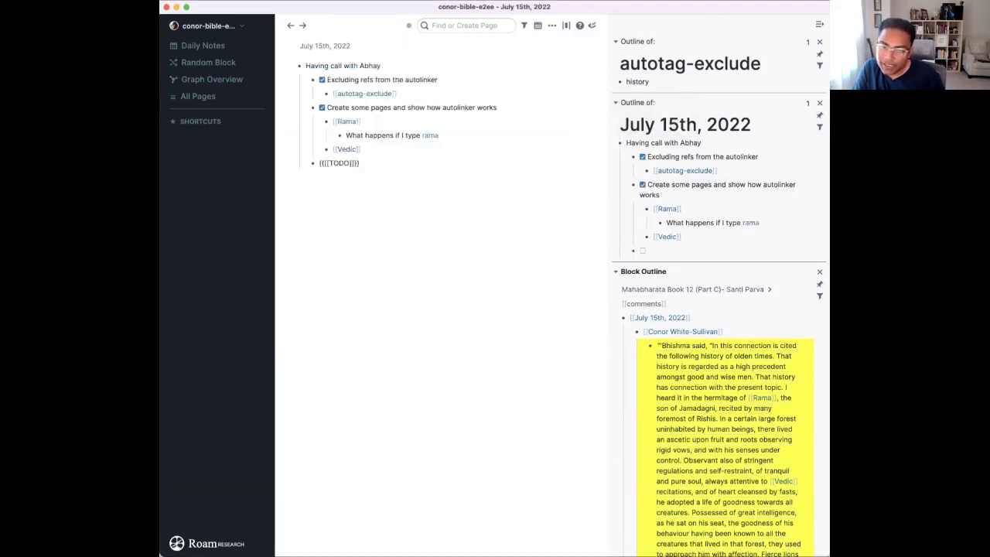
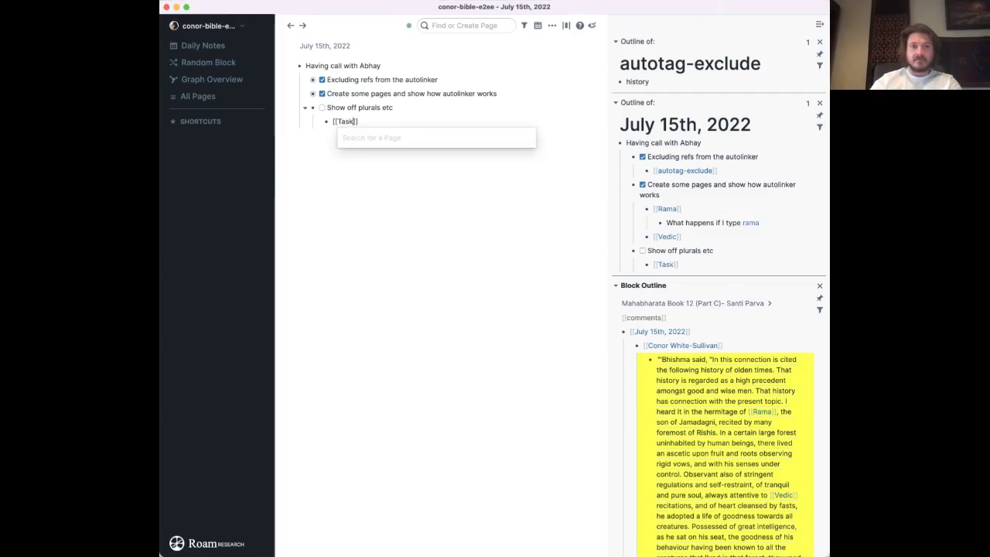
- Type 'tasks', trim it to 'task', and let Auto Tag link it to the [[Task]] page
key(Return)
text(tasks)
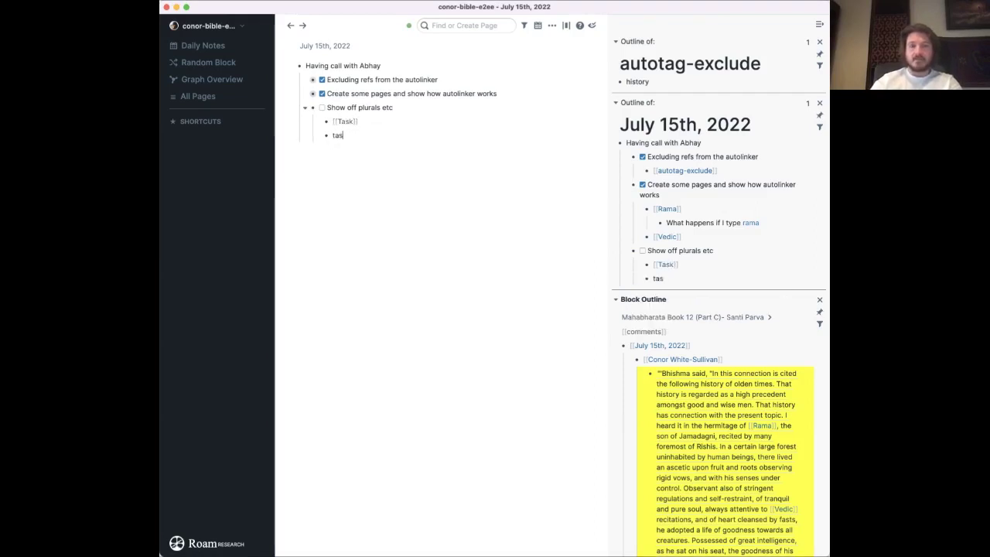
key(Return)
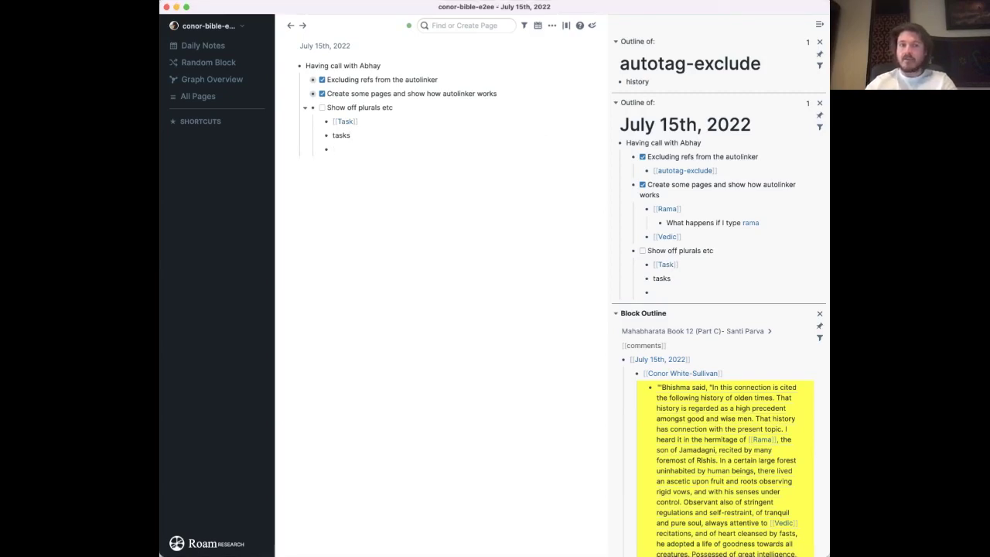
key(BackSpace)
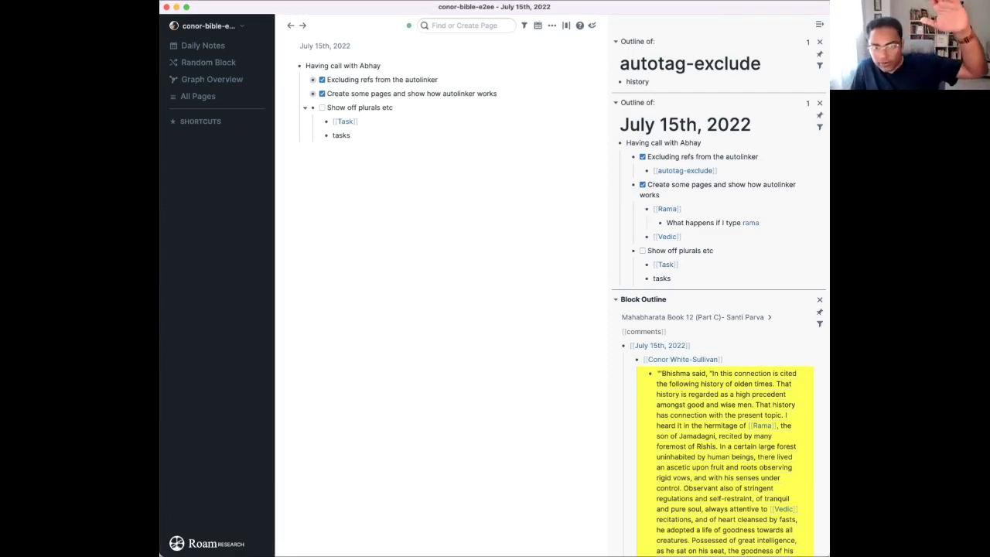
key(BackSpace)
key(Return)
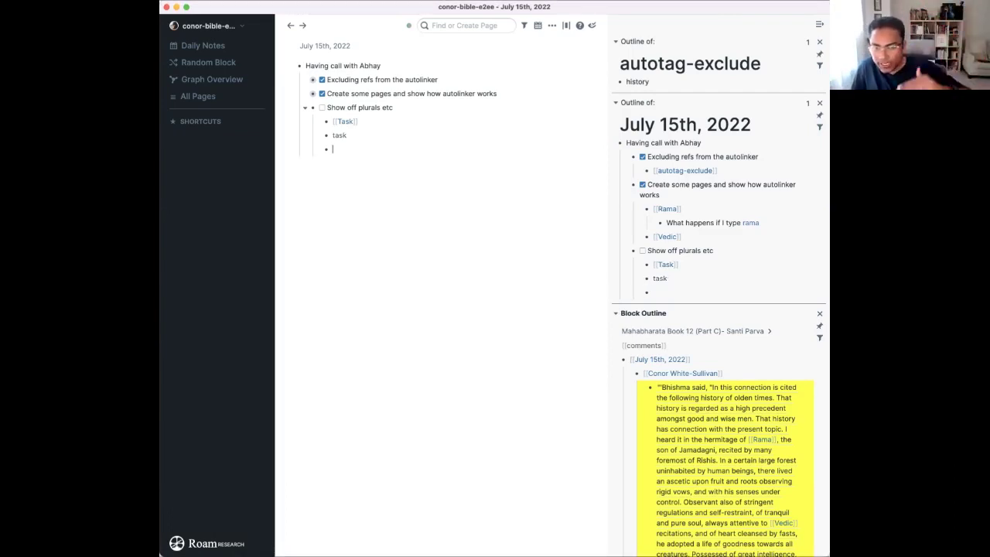
click(339, 154)
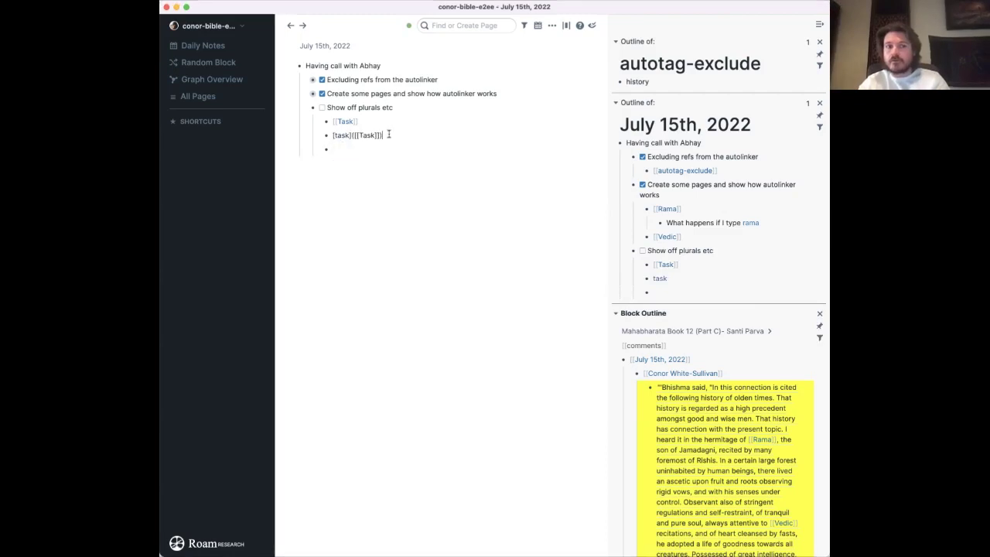
click(339, 150)
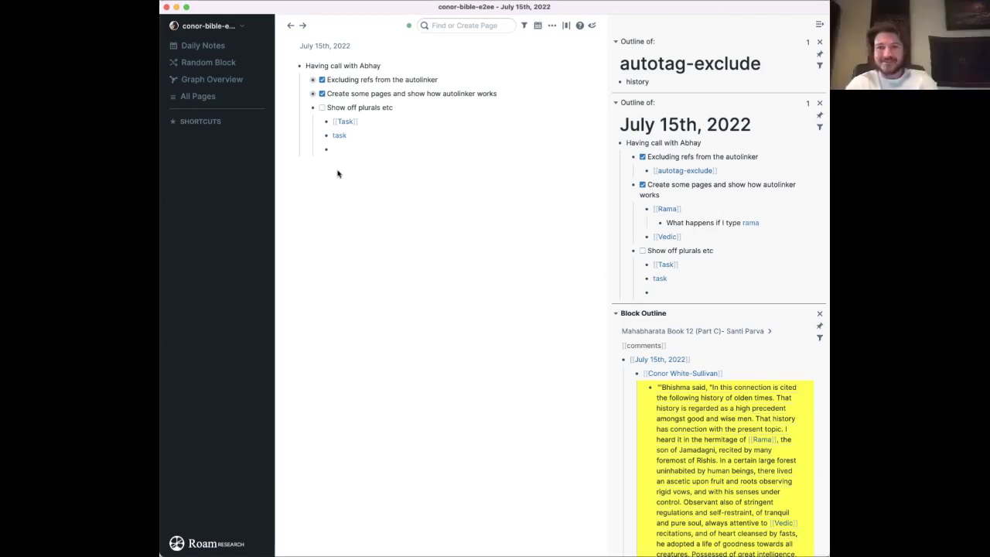
- Remove the empty bullet and mark 'Show off plurals etc' as DONE
key(BackSpace)
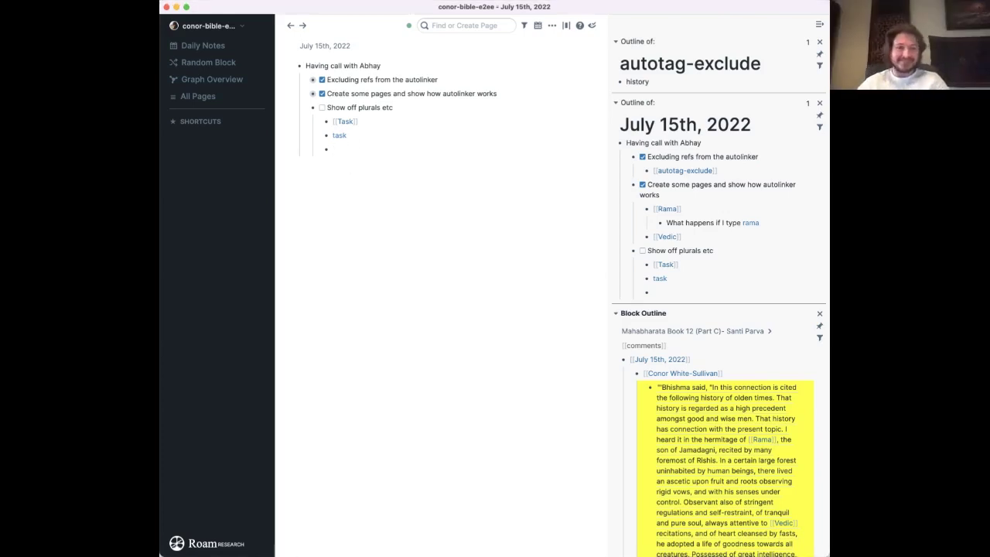
key(Up)
key(Up)
key(Up)
key(Up)
key(Up)
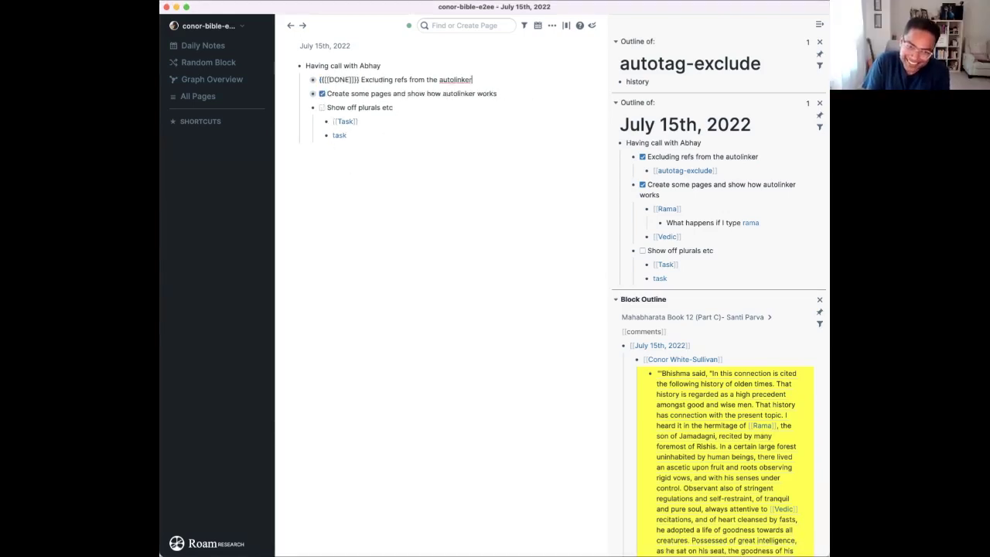
key(Down)
key(Down)
key(Down)
key(ctrl+Return)
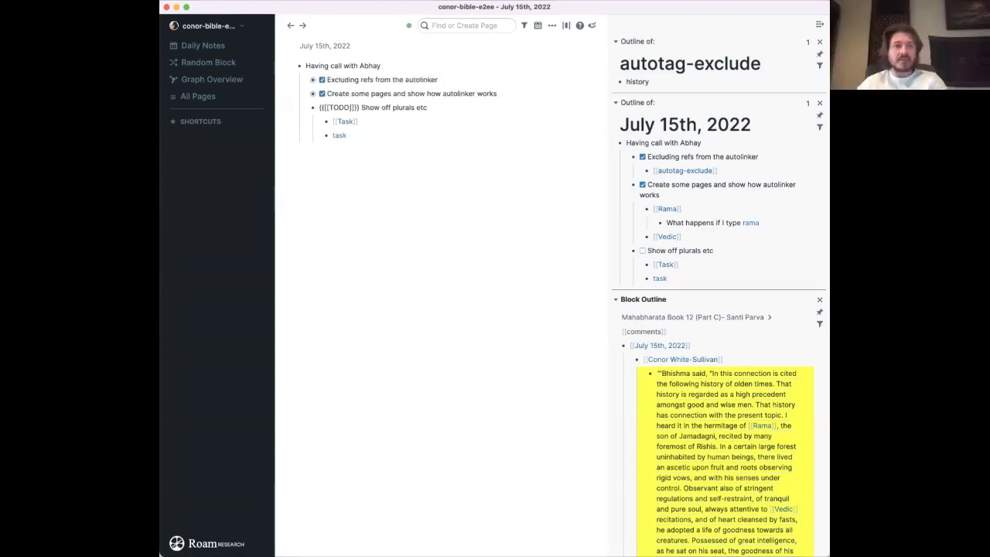
- Add a new top-level bullet below the 'task' block
key(Down)
key(Down)
key(Return)
key(shift+Tab)
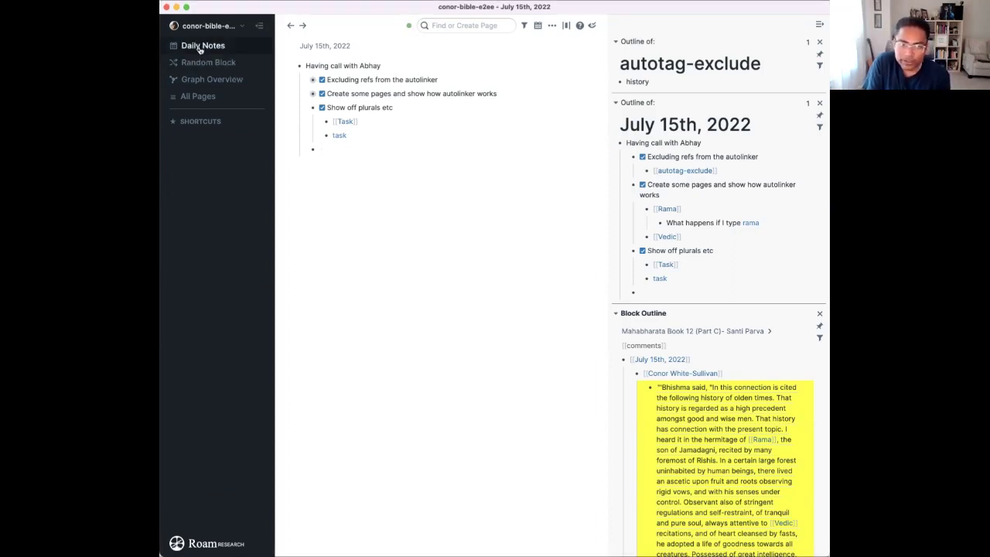
- Link dates for 'next wed' (July 20th, 2022) and 'two weeks from tomorrow', then delete both
text([[)
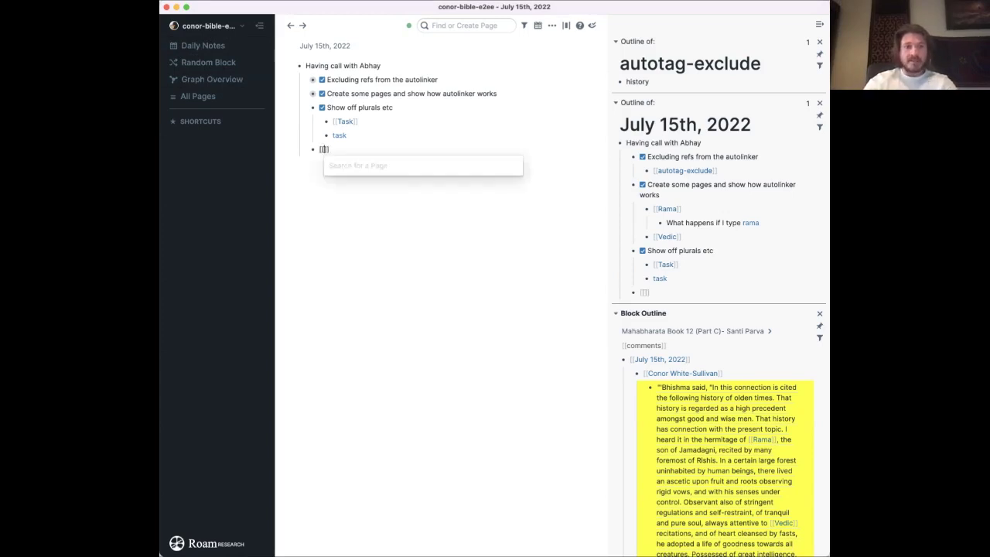
text(next wed)
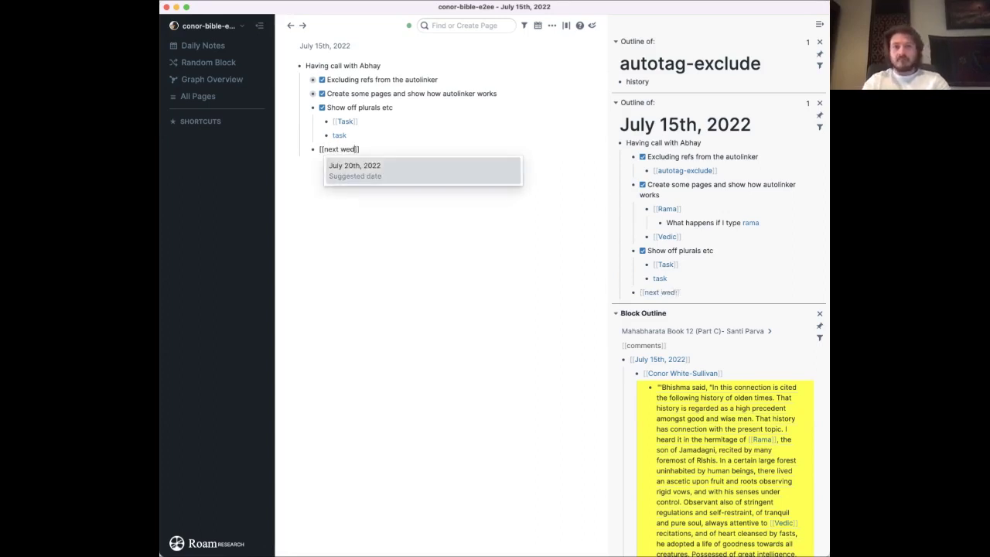
key(Return)
key(Return)
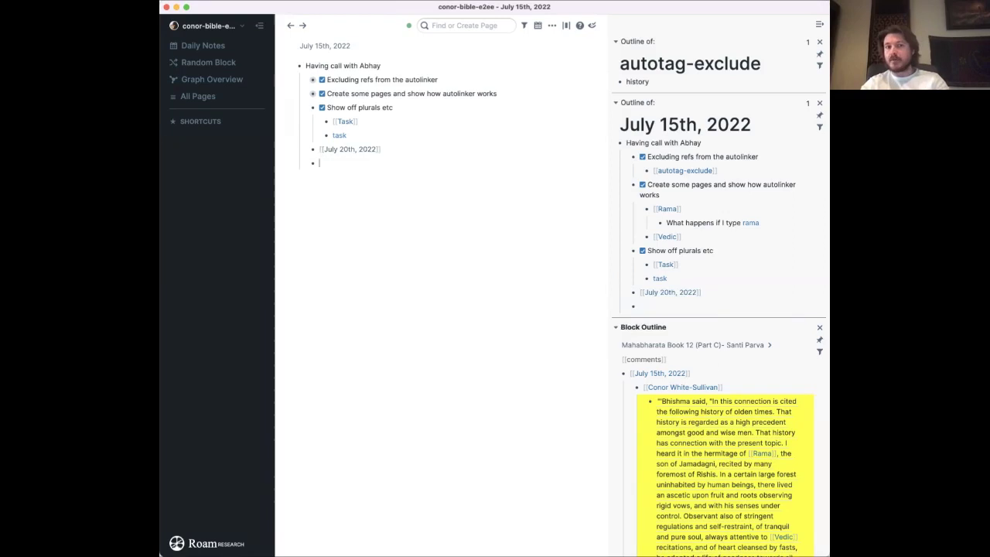
text([[)
text(two weeks)
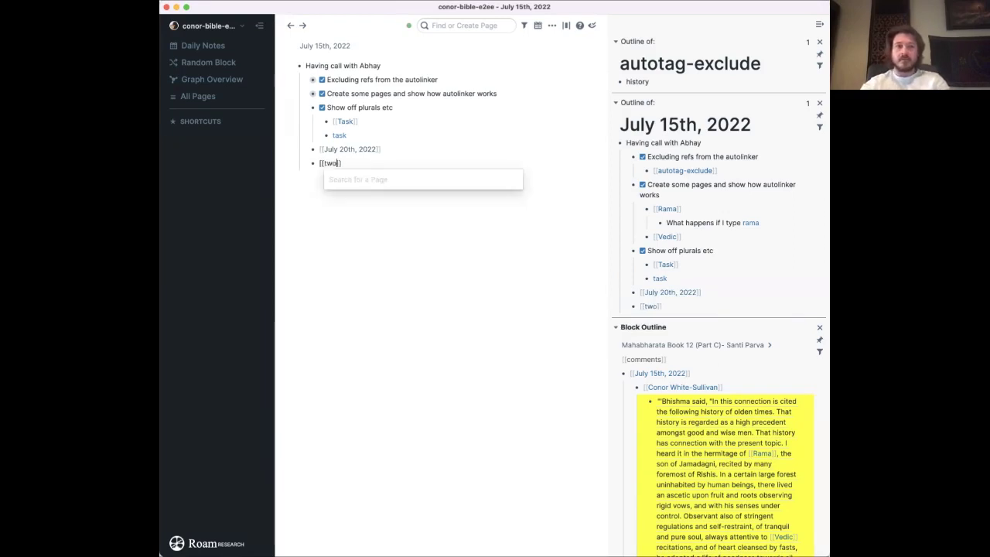
text( from tomorrow)
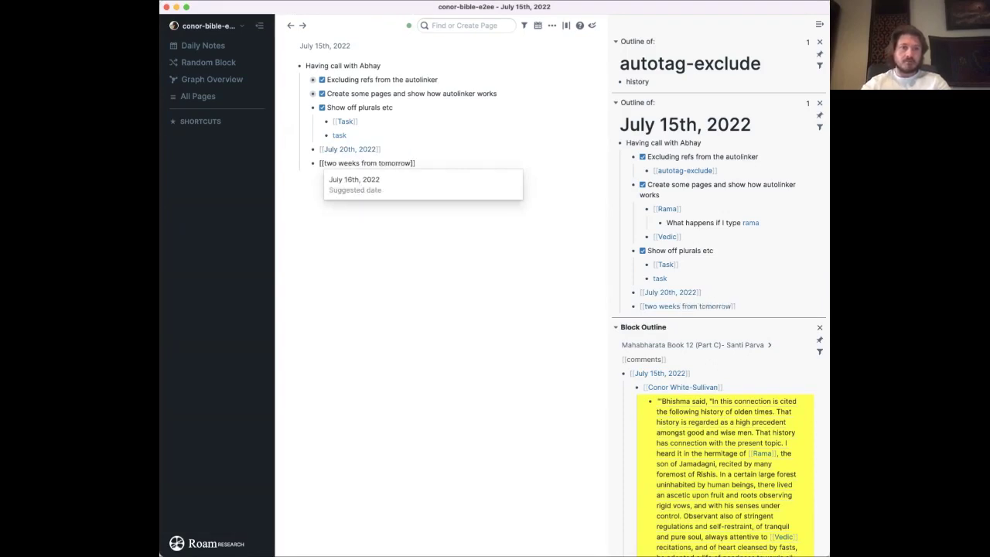
key(Return)
key(Return)
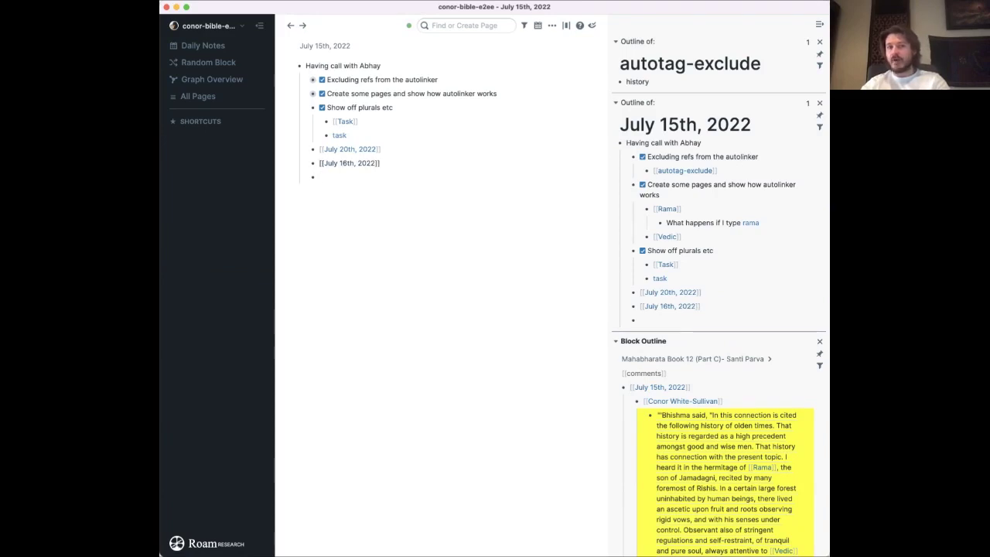
click(320, 149)
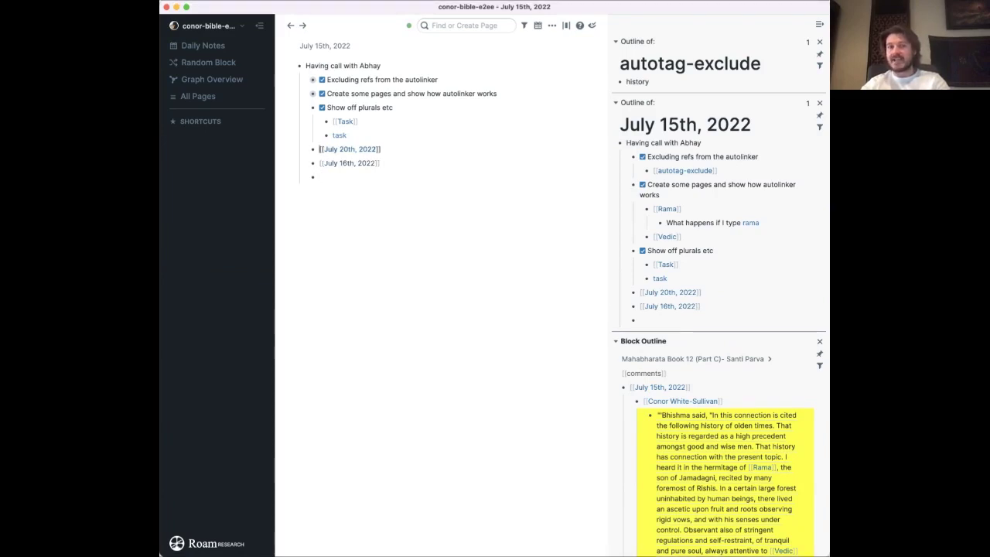
key(shift+Down)
key(shift+Down)
key(BackSpace)
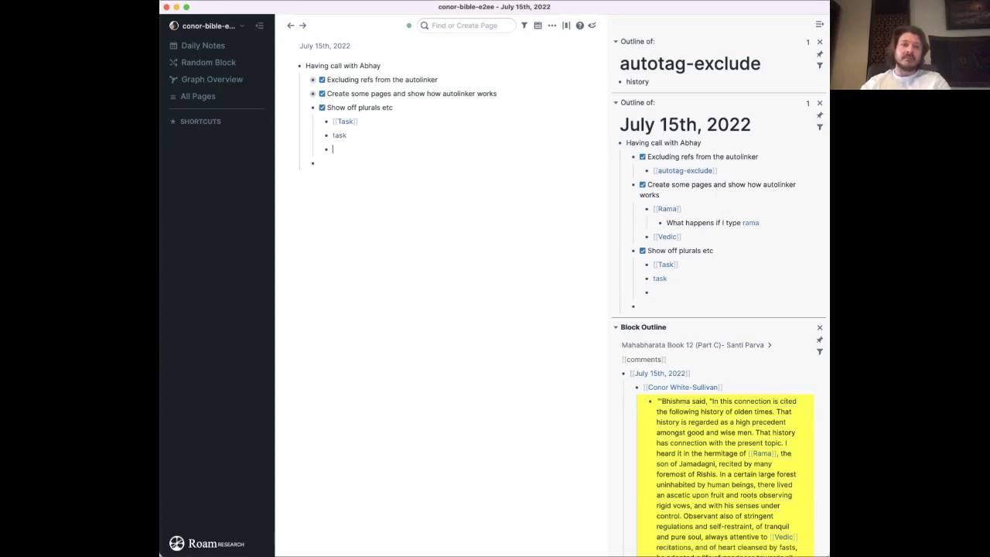
- Insert July 19th with the /Date Picker, then undo it
text(/da)
key(Return)
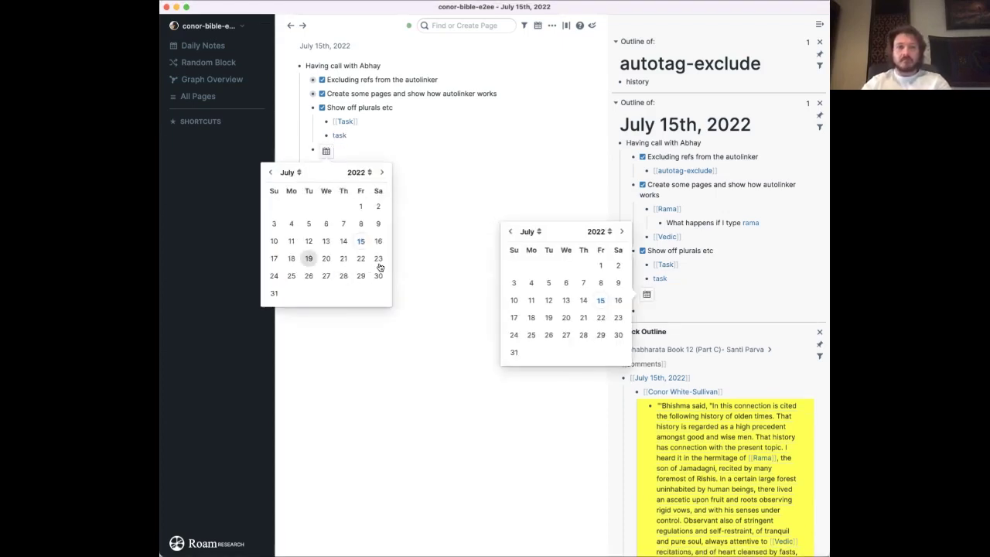
click(310, 260)
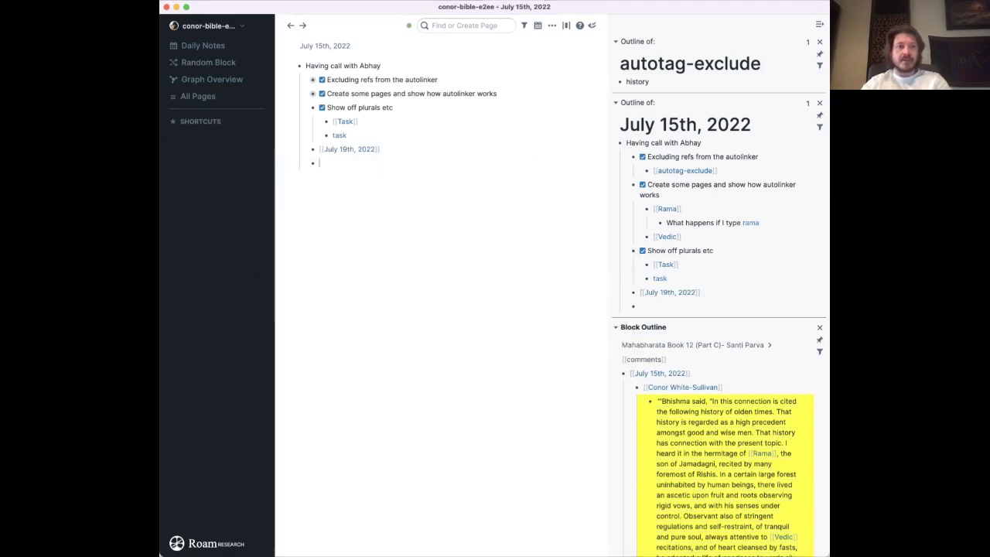
key(super+z)
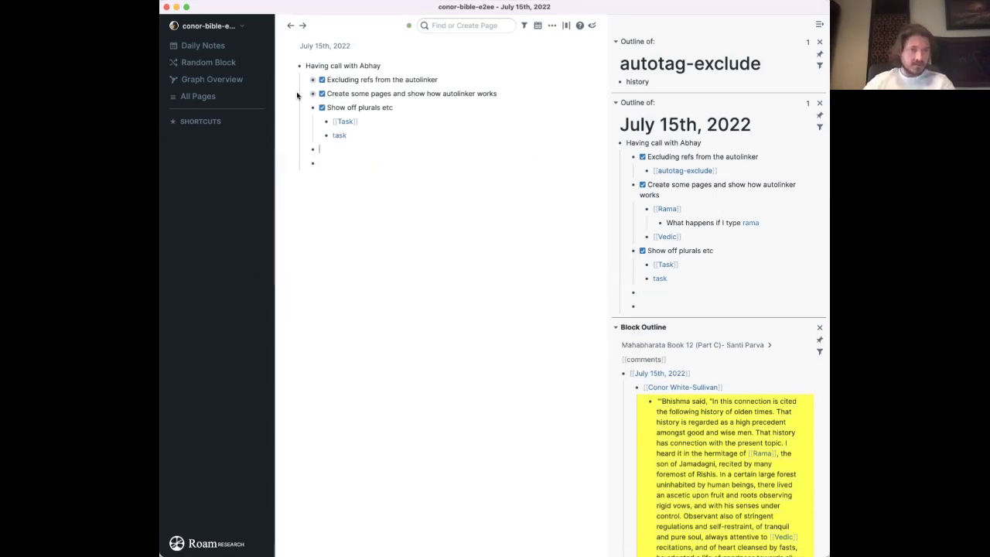
- Search the command palette for 'auto' and highlight the Auto Tag settings command
key(super+p)
text(auto)
key(Down)
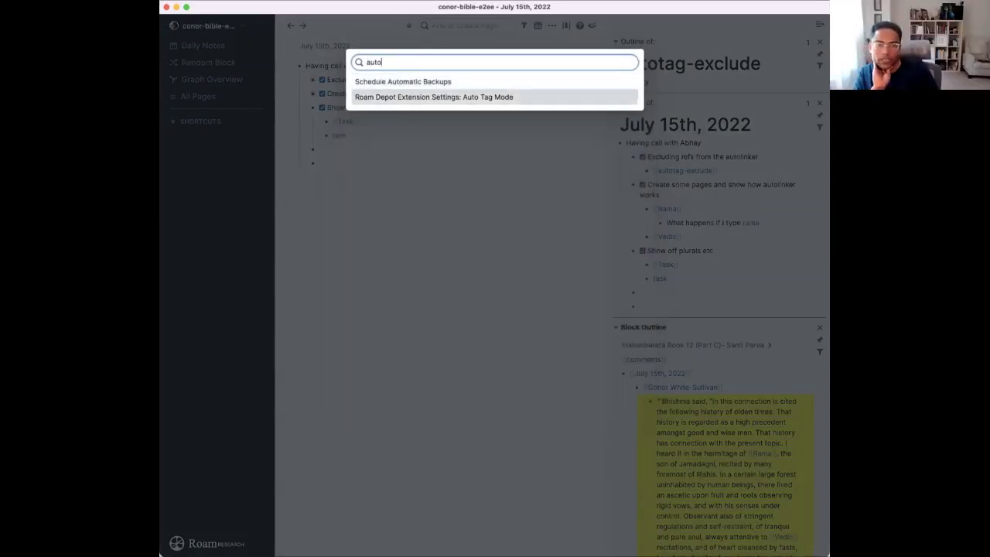
- Open the Auto Tag Mode settings, check Natural Language dates is on, and return to the note
key(Return)
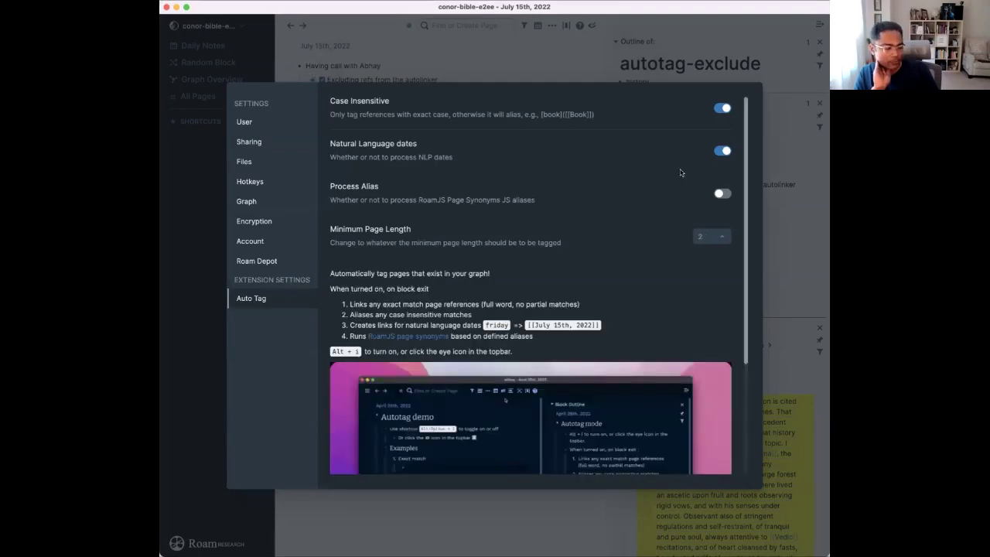
click(723, 152)
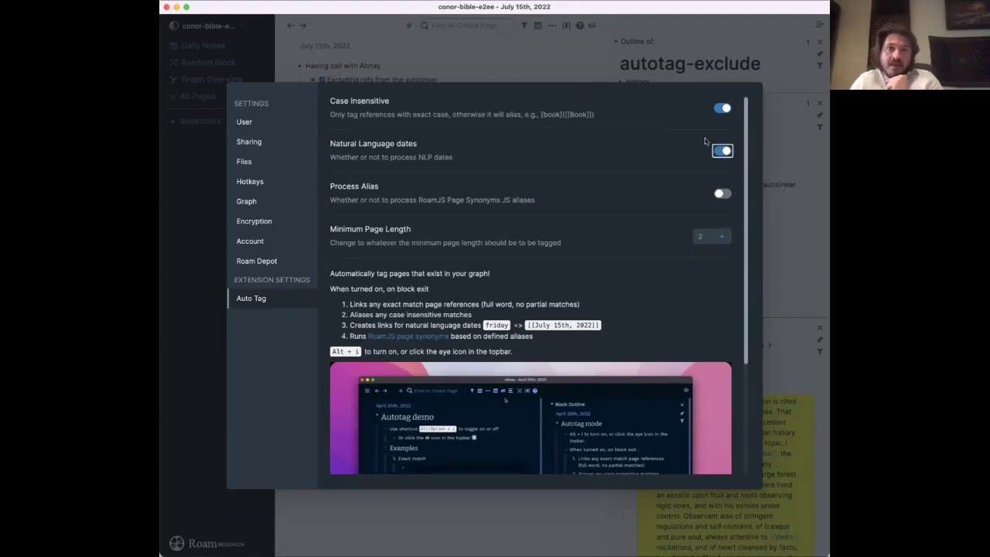
click(543, 64)
click(421, 154)
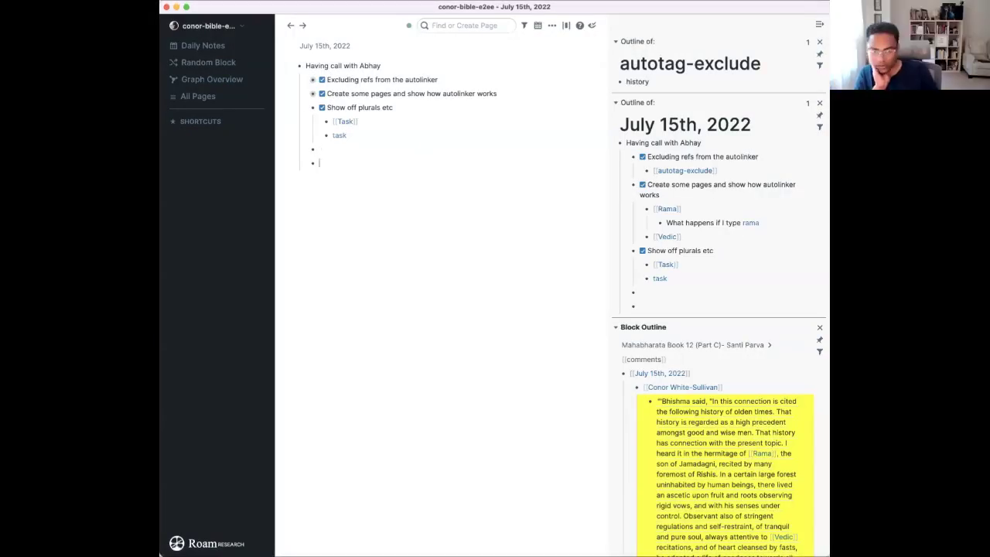
- Add a /tod date link and a 'Tomorrow' bullet that becomes July 16th, 2022
key(BackSpace)
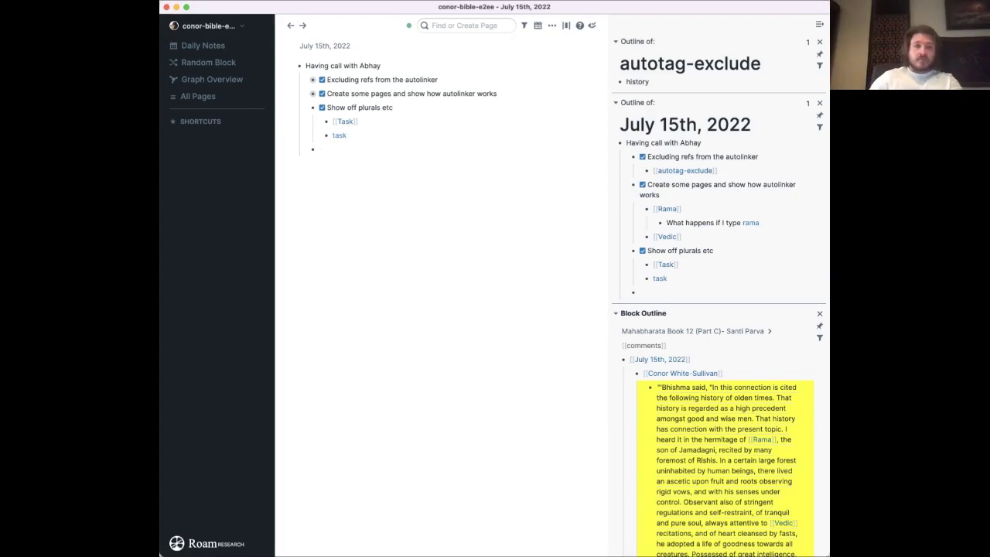
text(/tod)
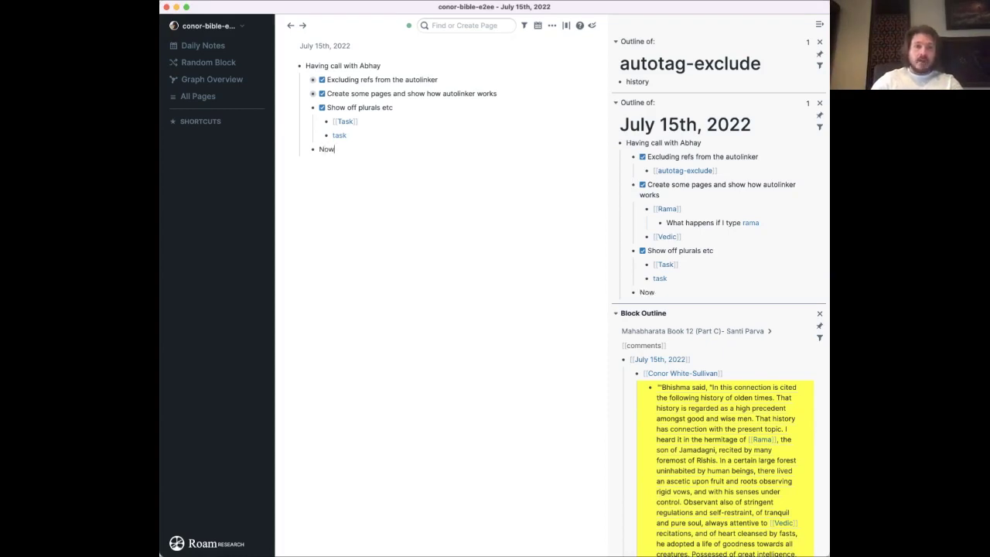
key(Return)
key(Return)
text(Tomorrow)
key(Return)
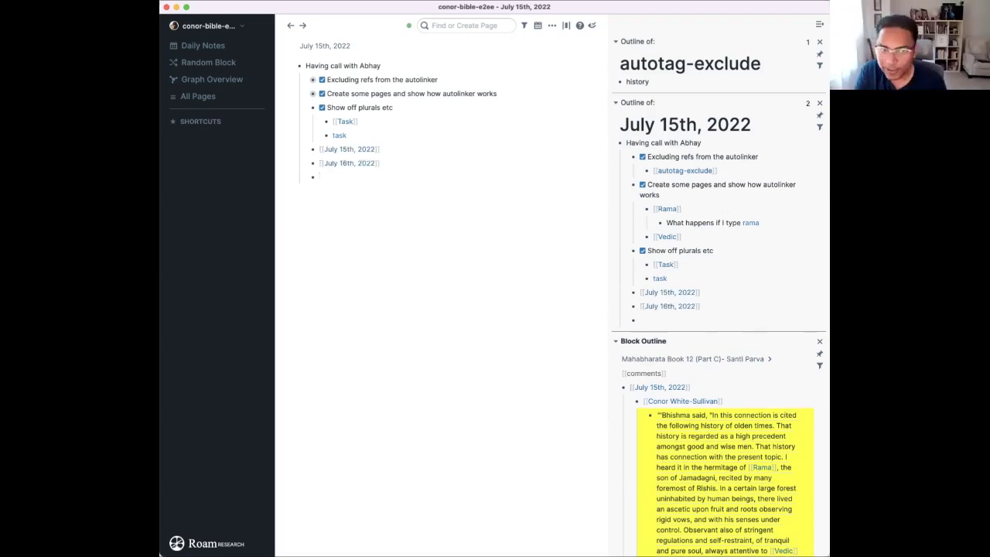
- Write 'Reminder that I've got a todo to talk with' a person 'next thursday'
text(nex)
key(BackSpace)
key(BackSpace)
key(BackSpace)
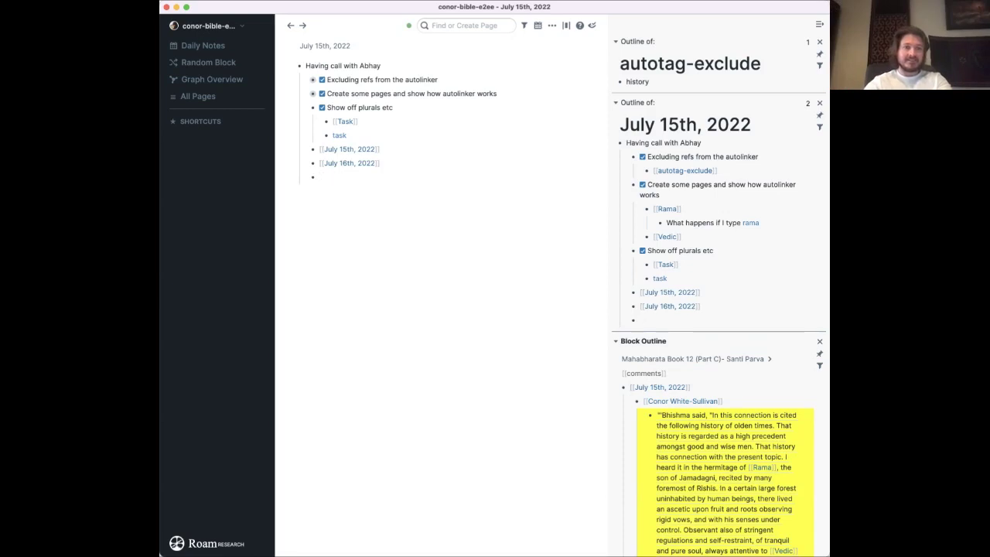
text(Reminder to)
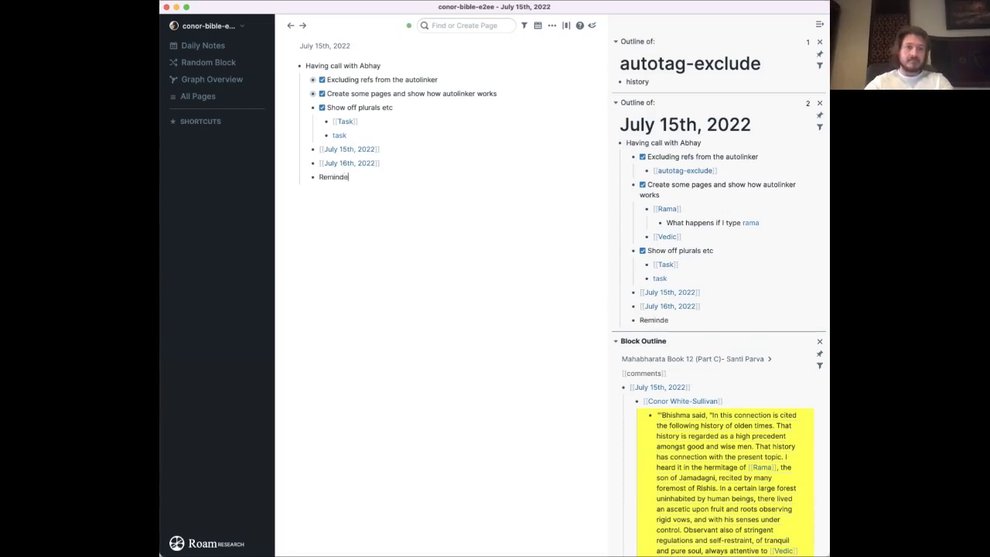
key(BackSpace)
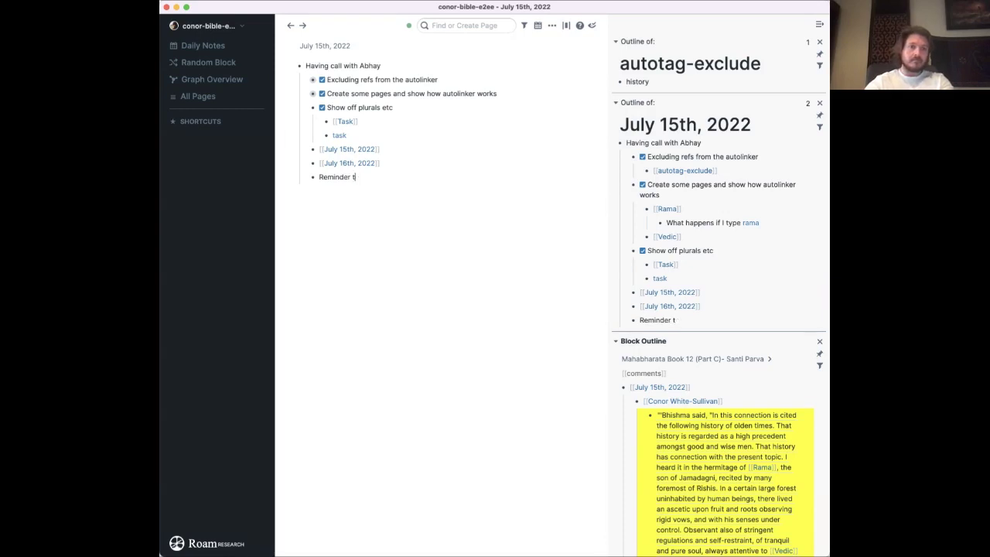
text(hat I've got a todo )
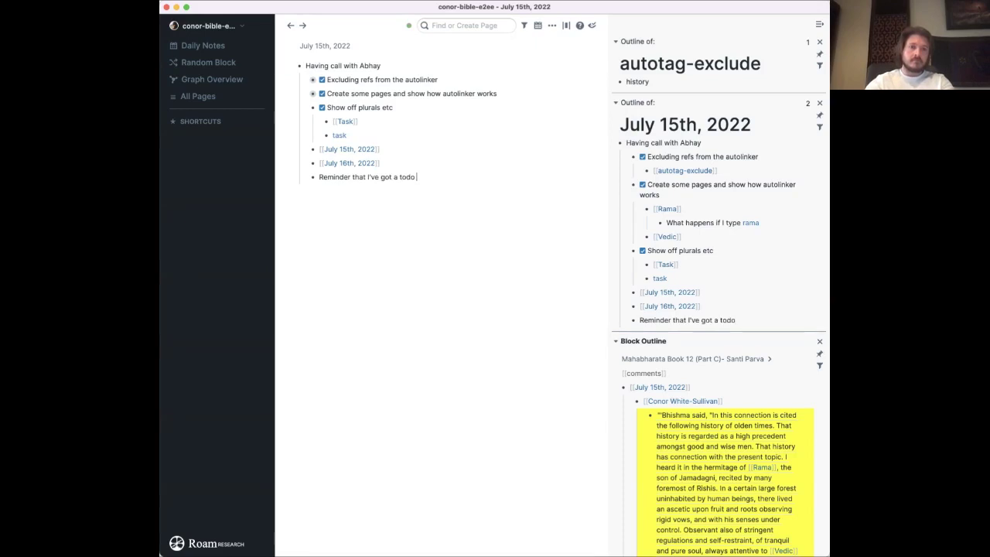
text(to talk with )
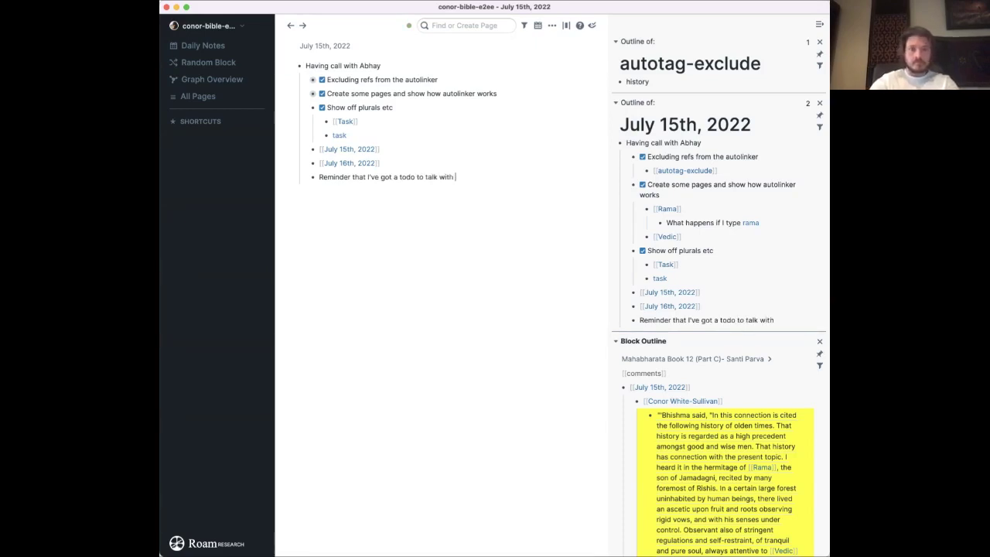
text(ursday)
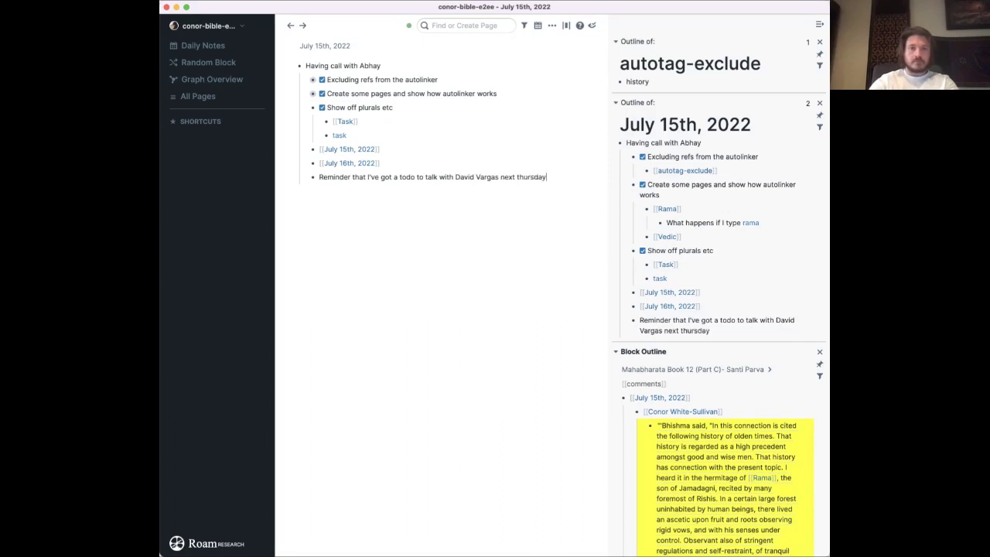
key(Return)
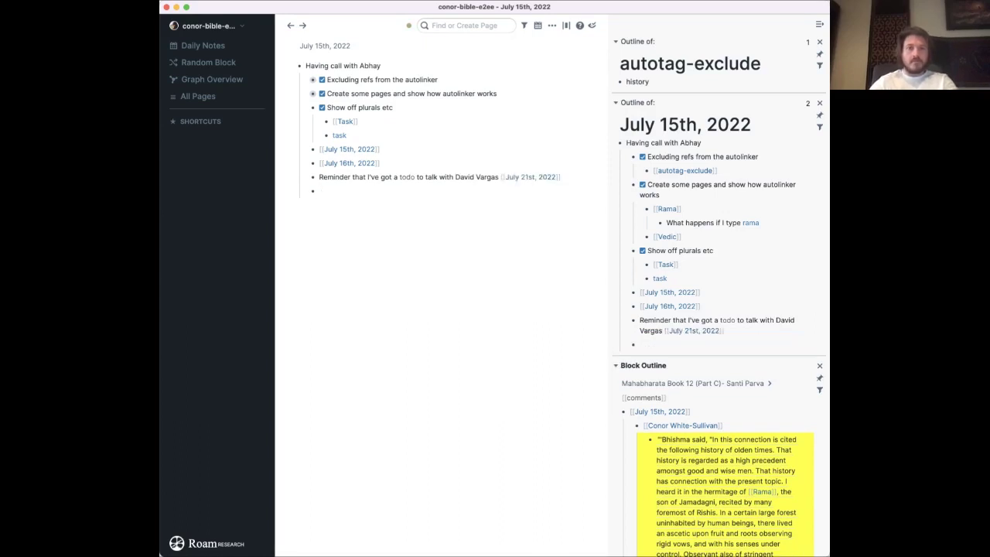
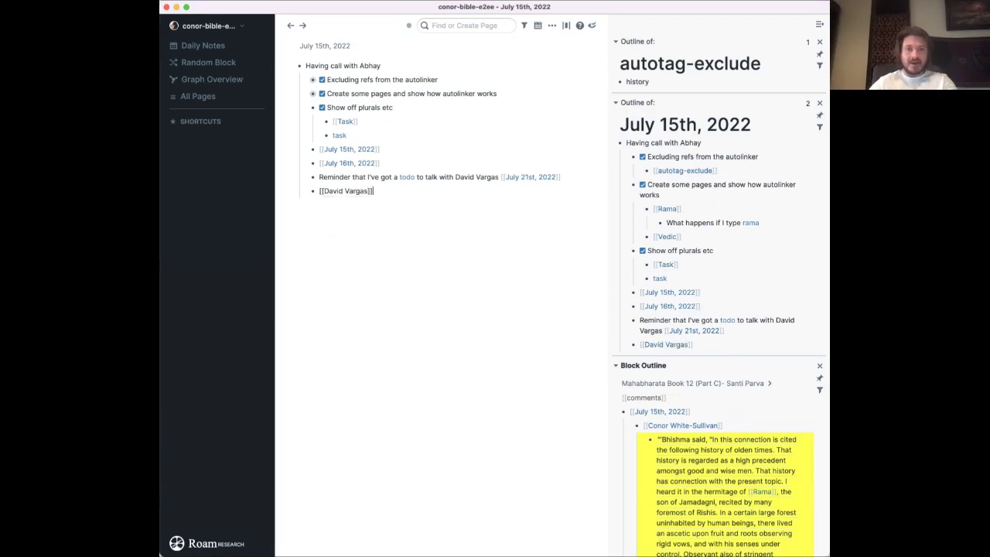
- Link the person's name in the reminder, remove the extra name block, and open TODO
click(360, 187)
click(364, 191)
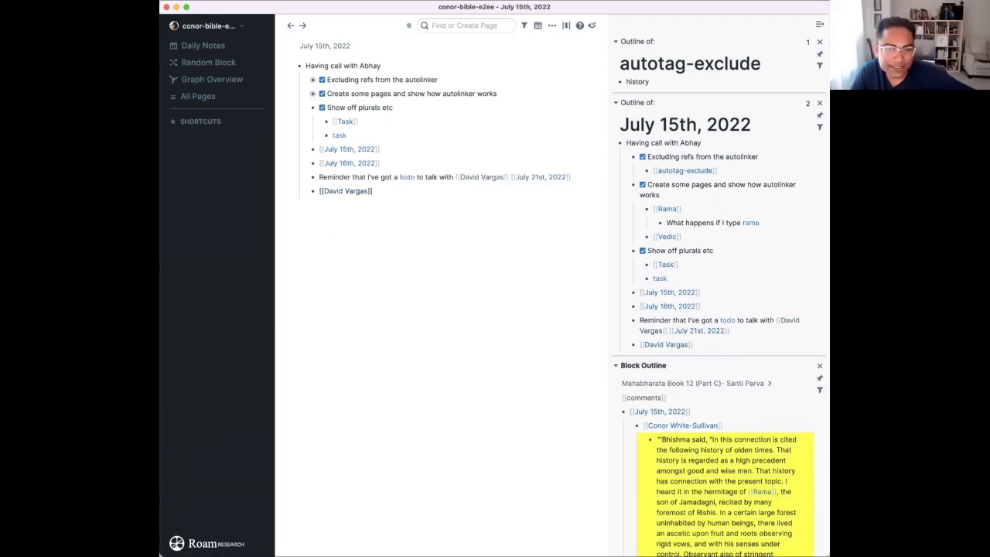
key(super+a)
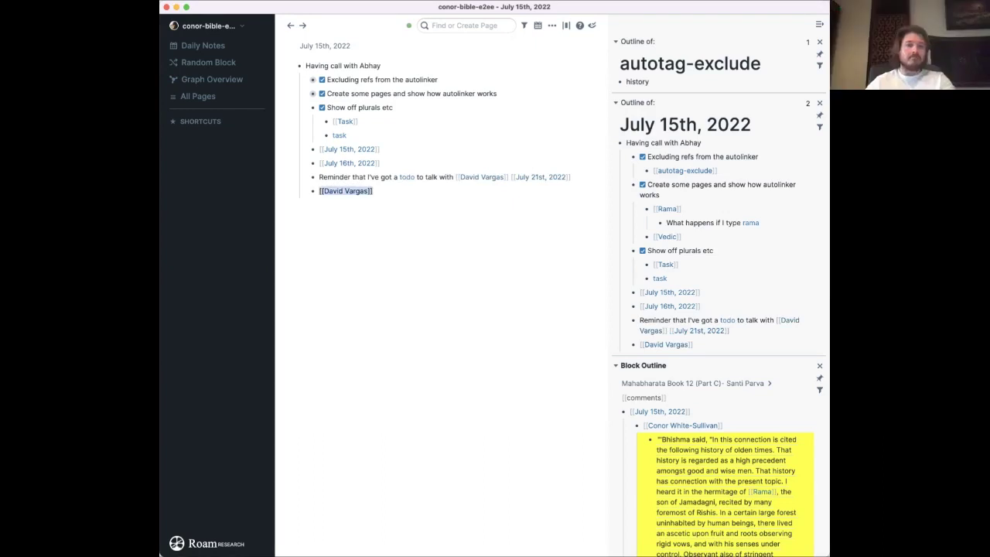
key(BackSpace)
key(BackSpace)
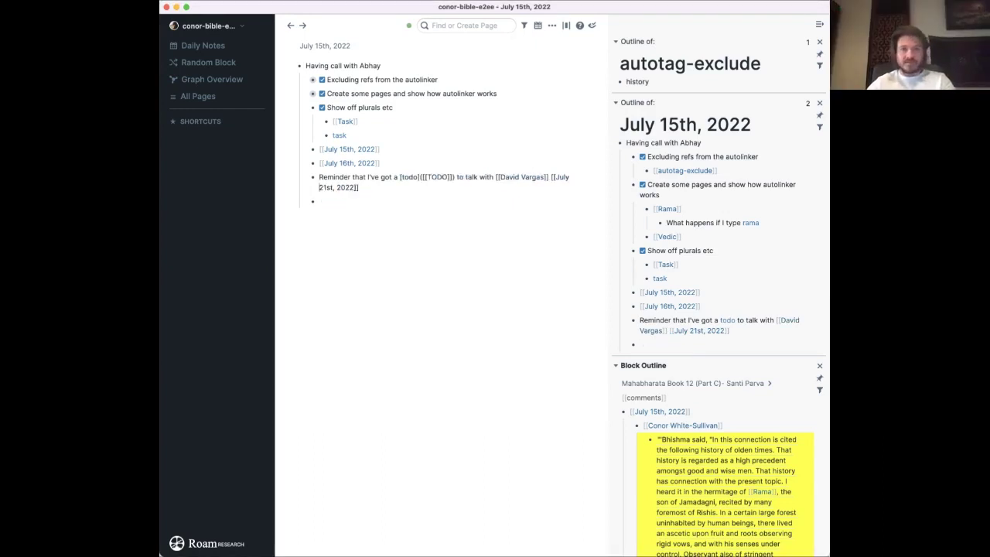
key(Return)
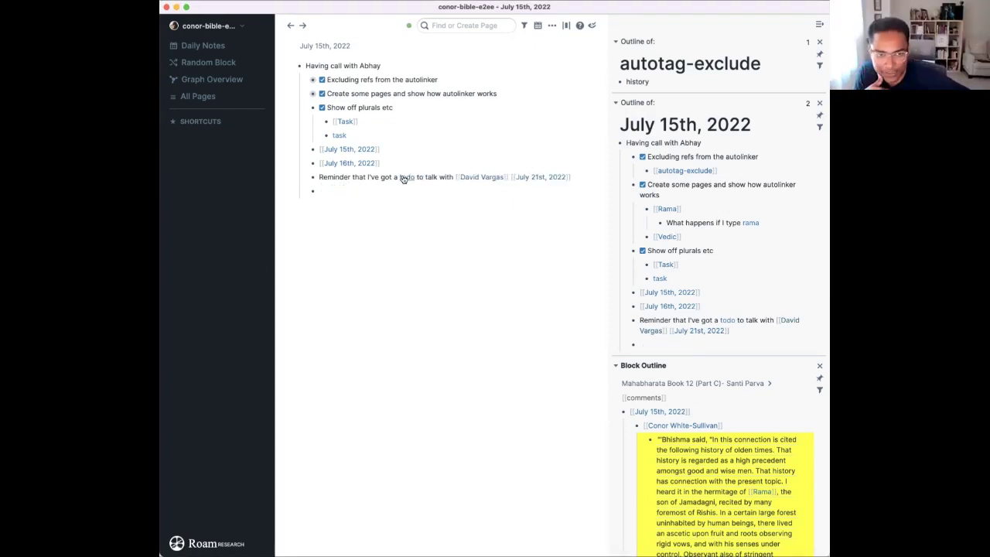
click(403, 177)
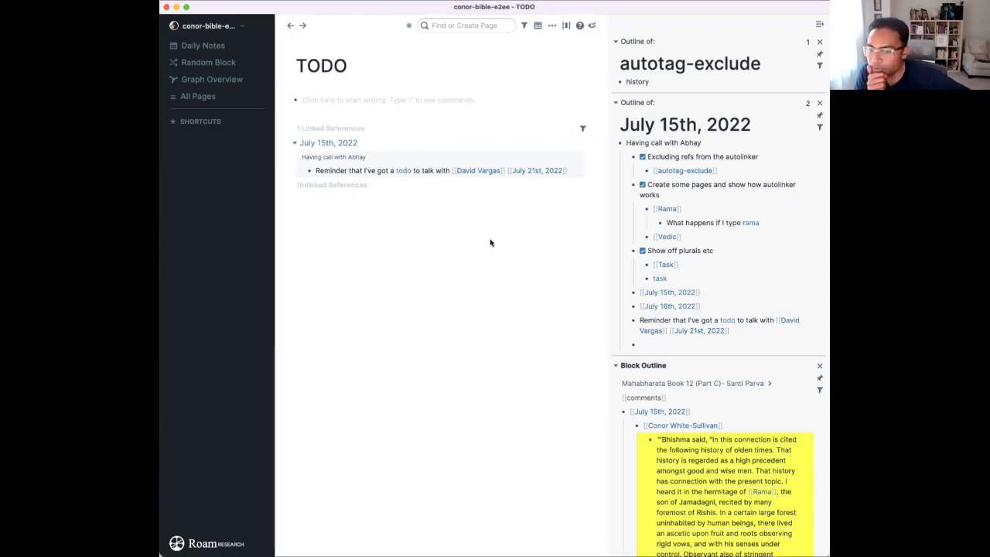
- Jump to a random block, open its Isaiah page, and expand the Table of Contents
click(230, 62)
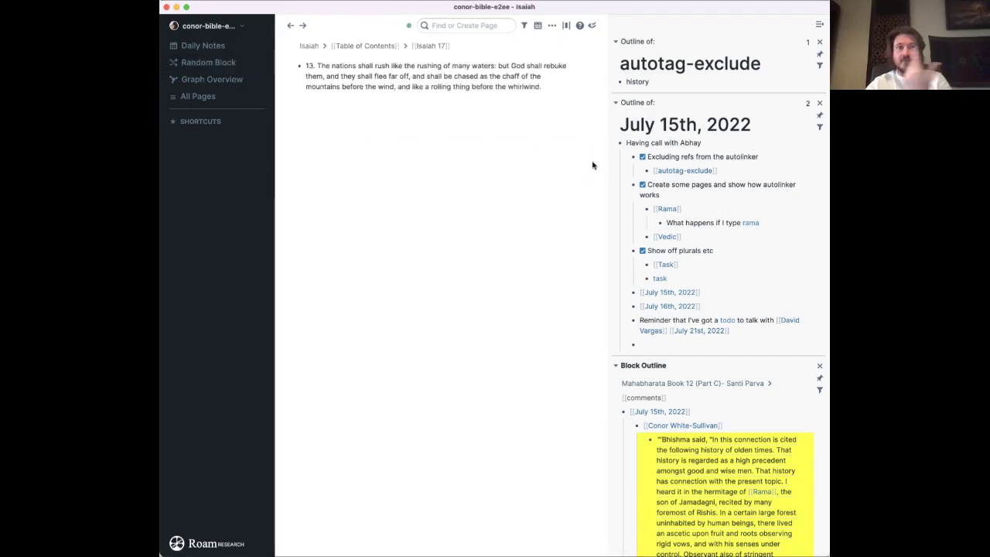
click(310, 45)
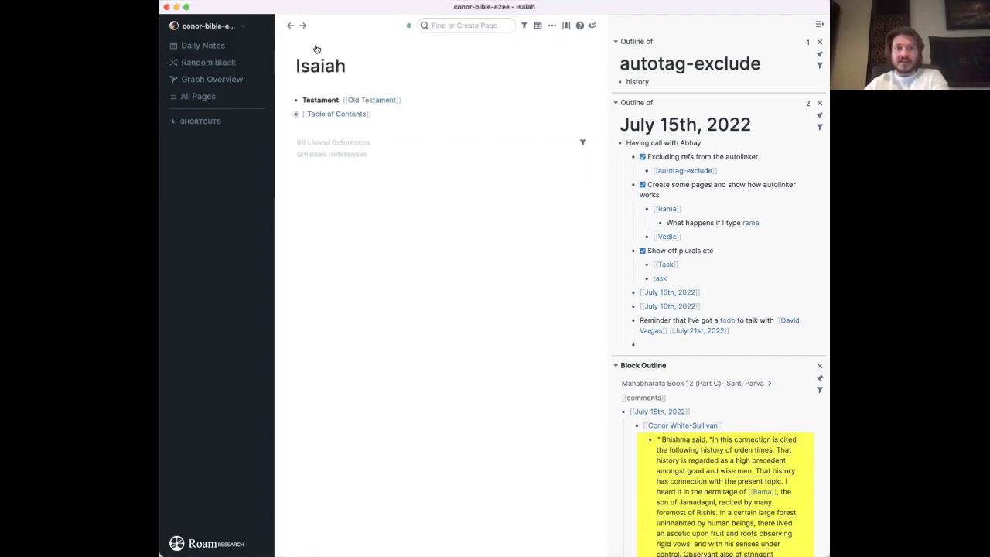
click(291, 115)
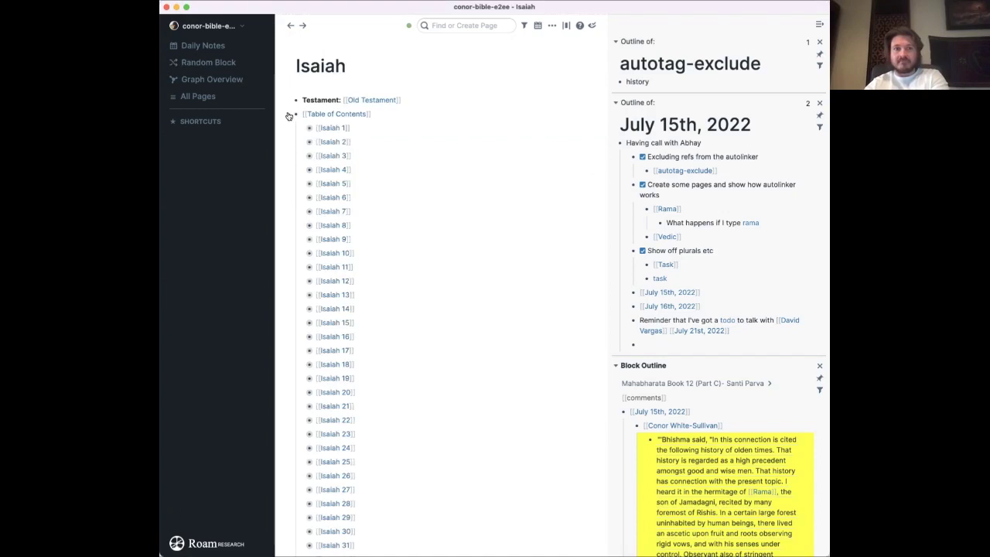
scroll(405, 323, down, 10)
scroll(405, 322, up, 10)
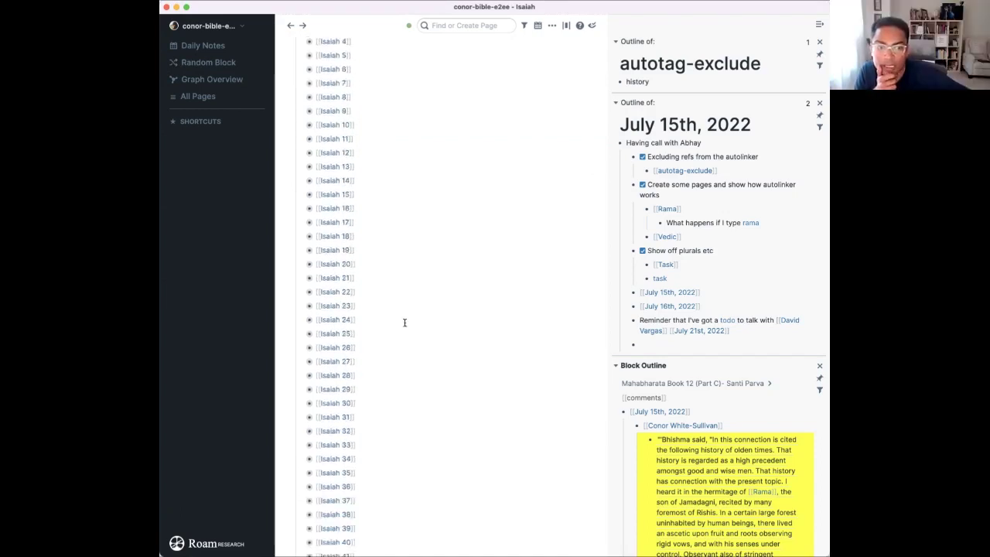
- Go through Old Testament to the Exodus page and expand its Table of Contents
click(384, 101)
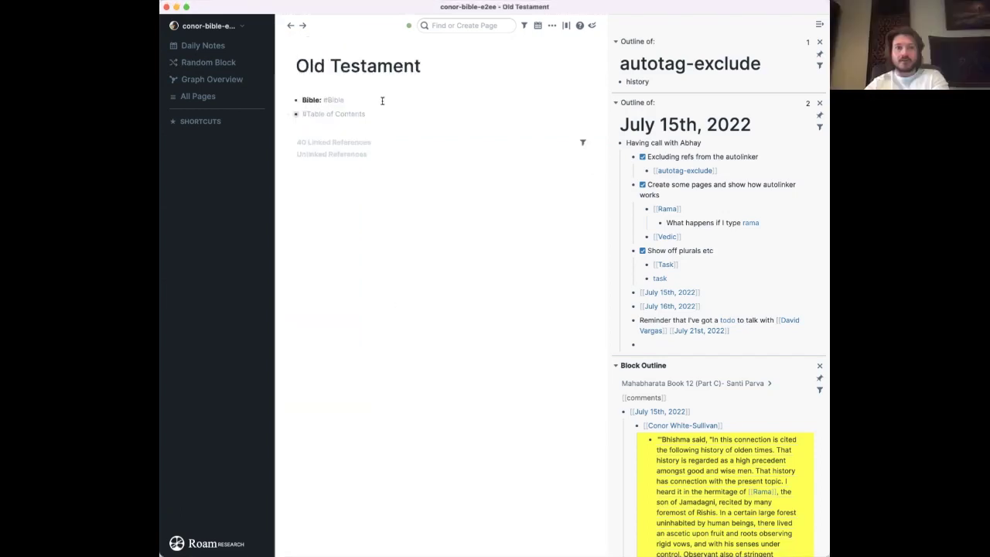
click(291, 114)
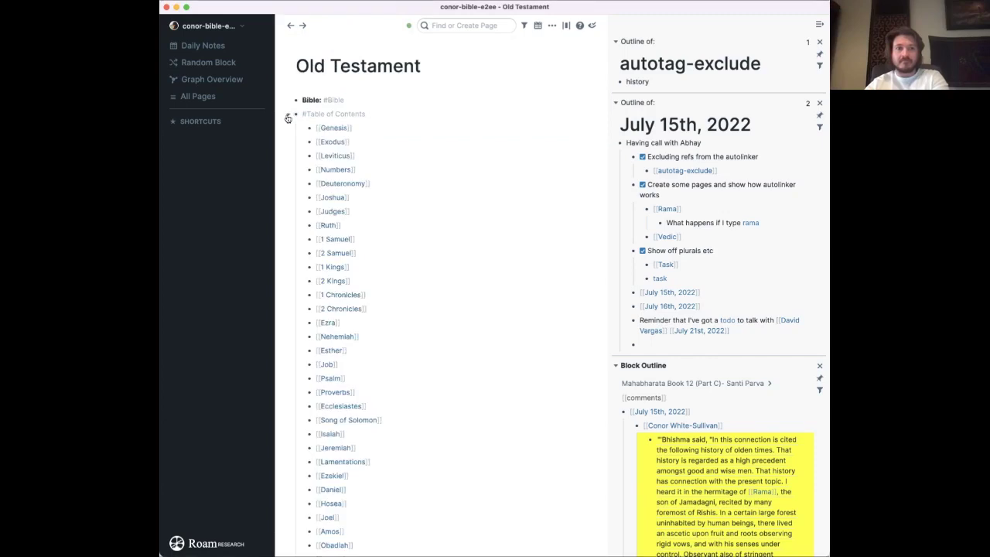
click(333, 142)
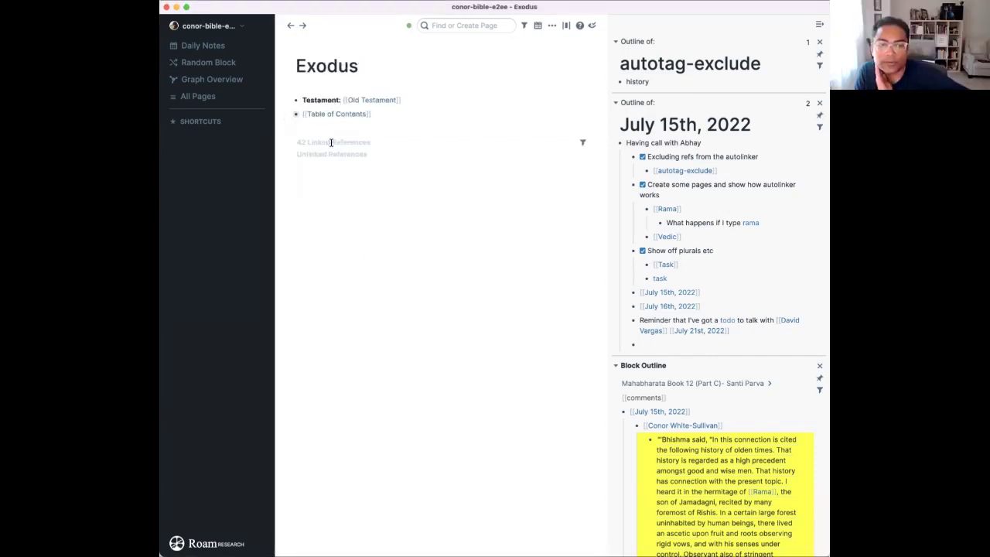
click(288, 116)
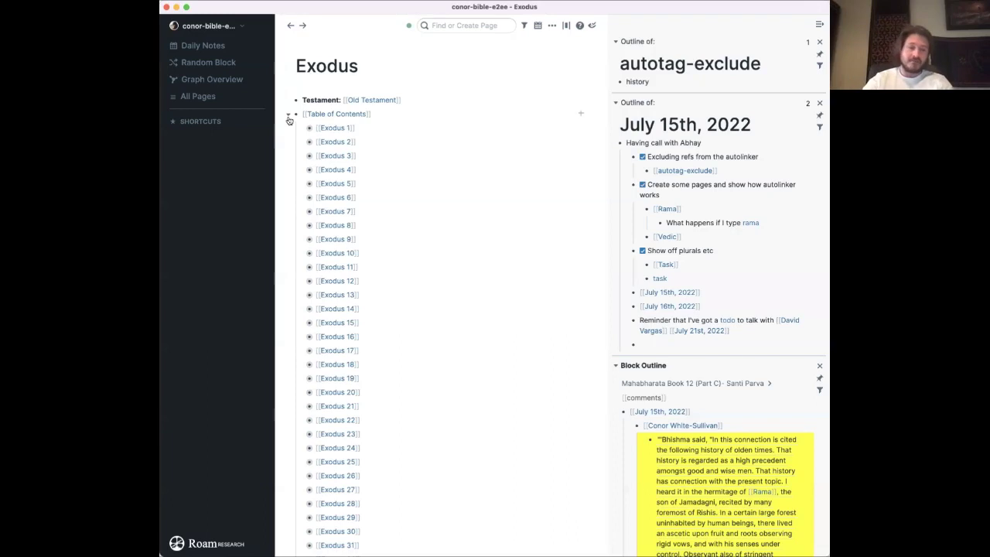
- Browse the Roam Depot community extensions, then collapse the Exodus Table of Contents
key(super+p)
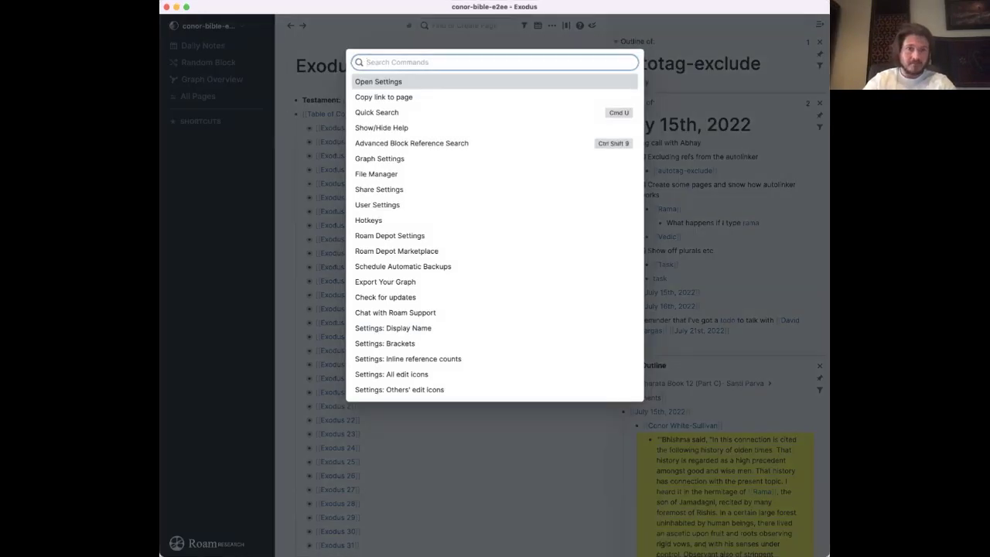
text(roam)
key(Return)
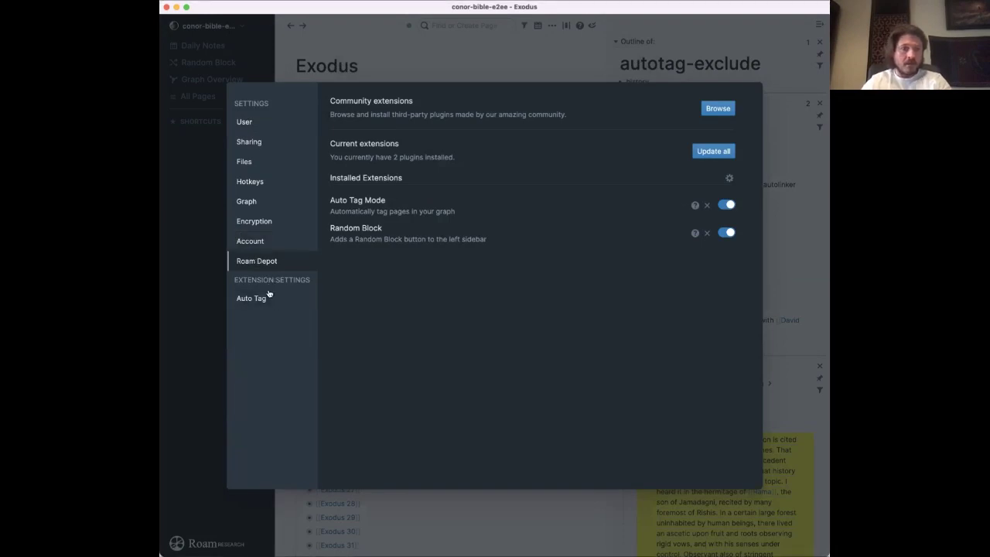
click(713, 108)
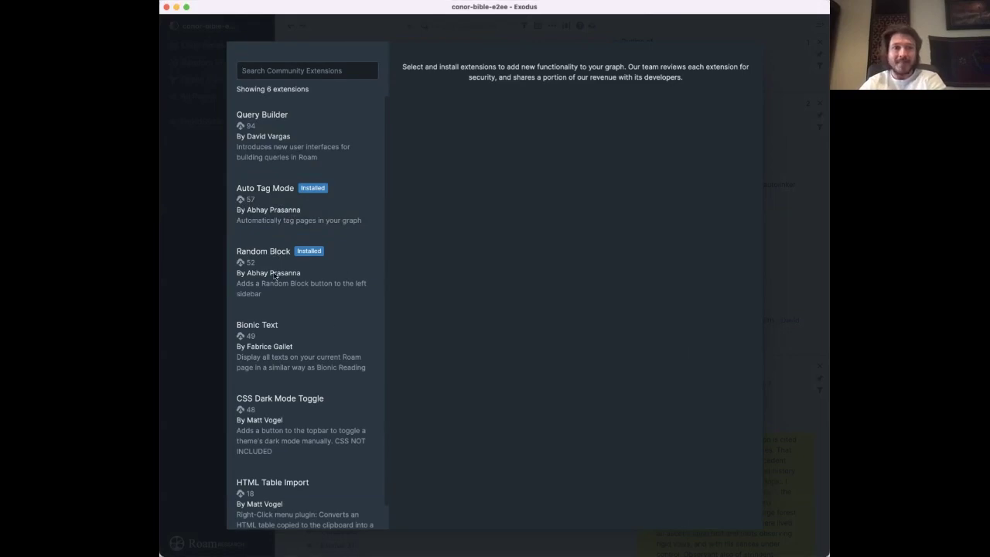
click(809, 98)
click(603, 63)
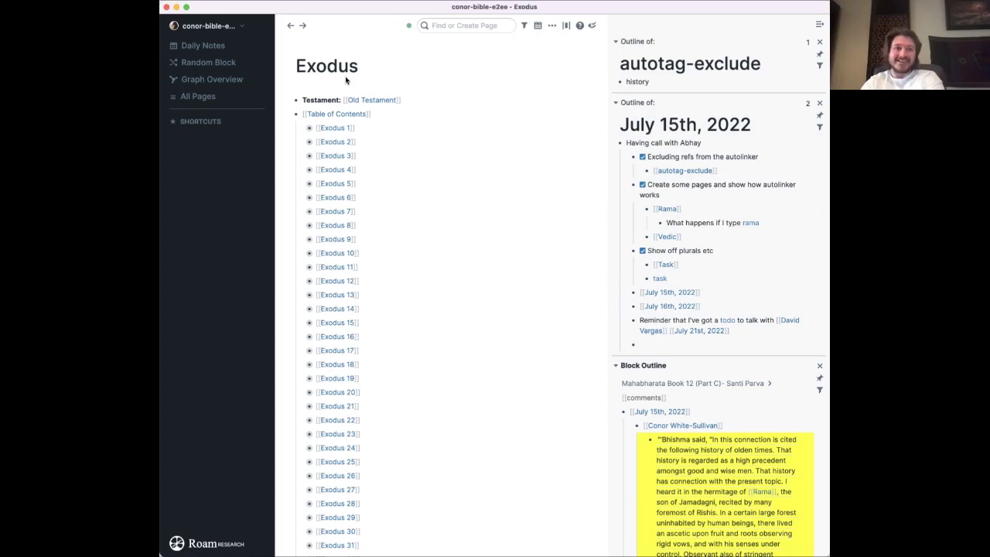
click(288, 117)
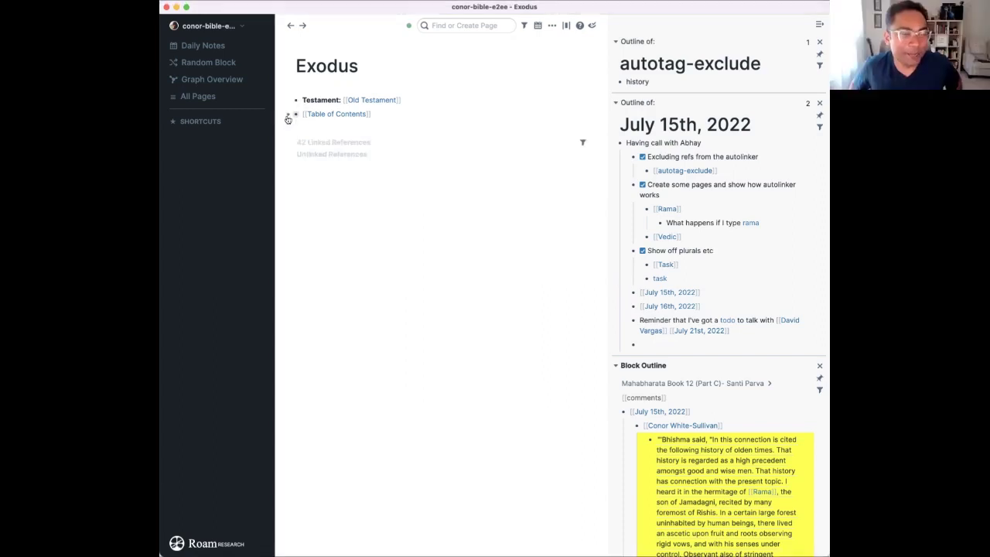